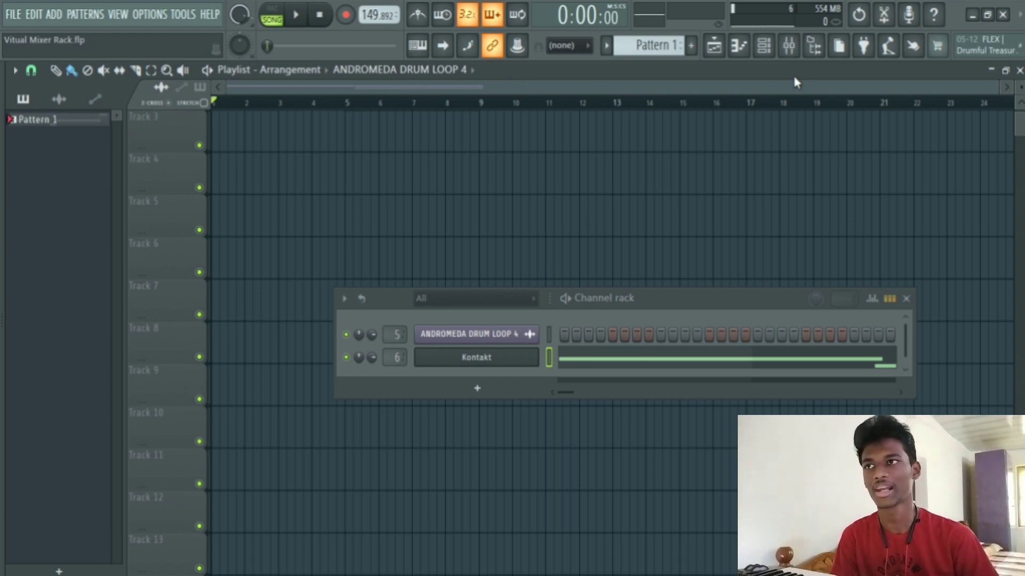
Step: Scroll around the playlist and reposition the mixer under the timeline, then close it with F9
scroll(538, 225, "up", 2)
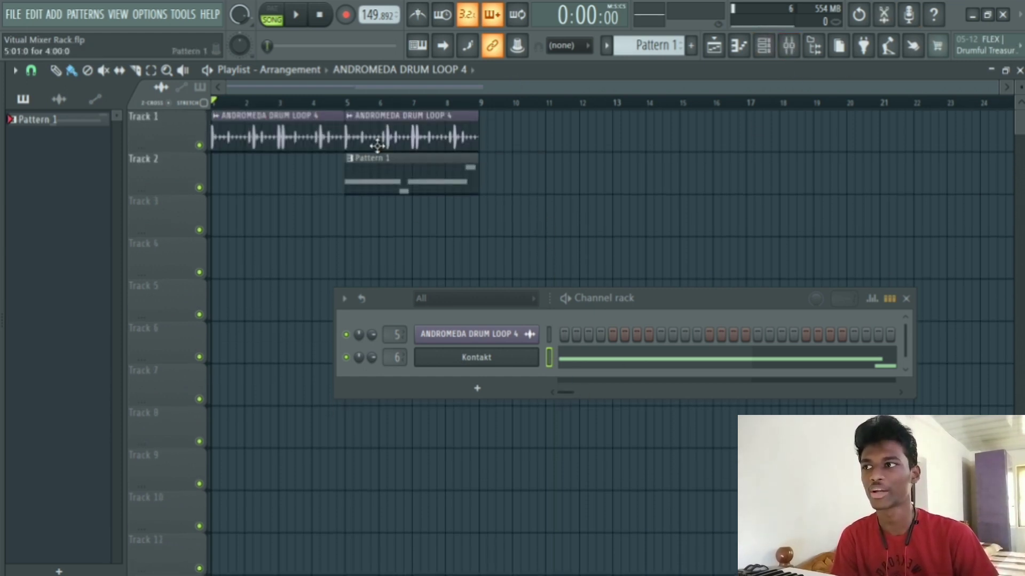
scroll(506, 93, "up", 3)
scroll(506, 93, "left", 4)
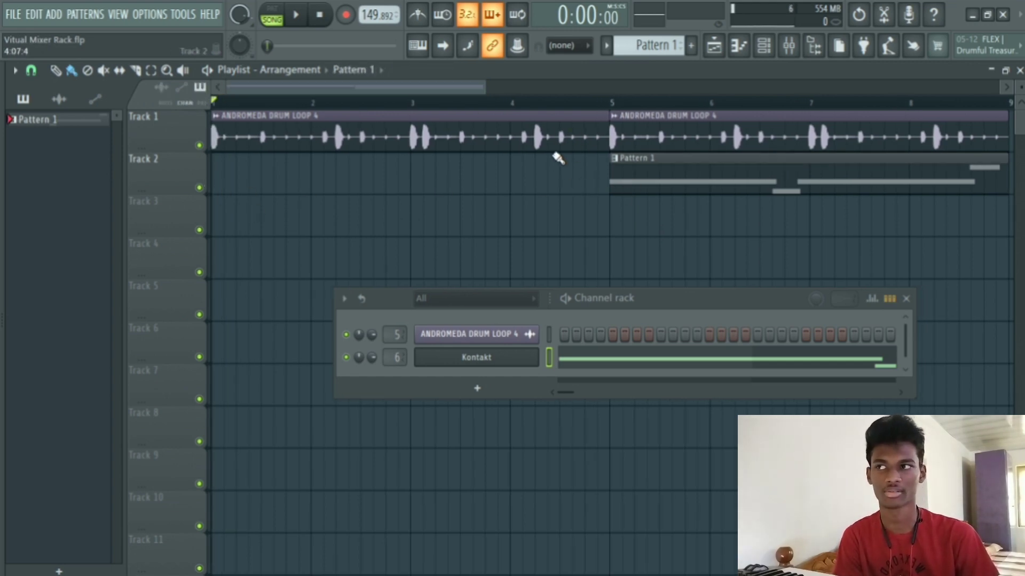
scroll(557, 113, "down", 3)
scroll(559, 112, "down", 3)
scroll(374, 160, "up", 3)
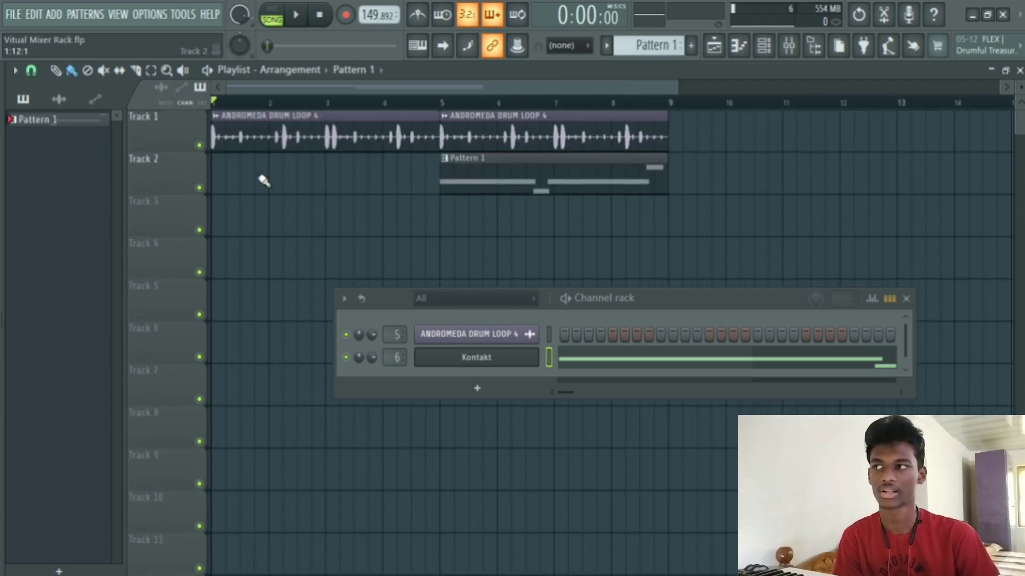
left_click(788, 45)
left_click_drag(346, 337, 210, 118)
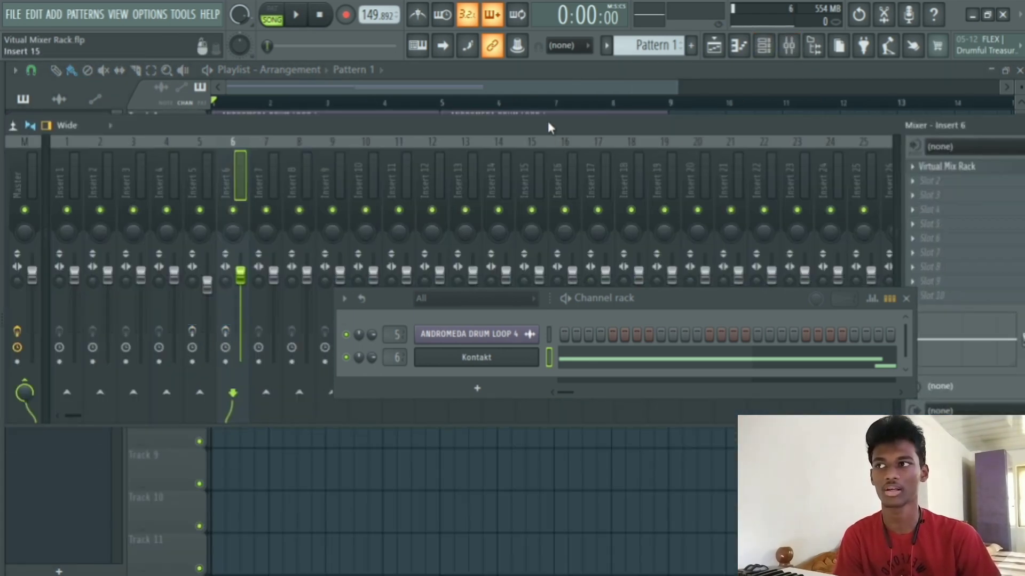
left_click_drag(550, 127, 571, 307)
key("F9")
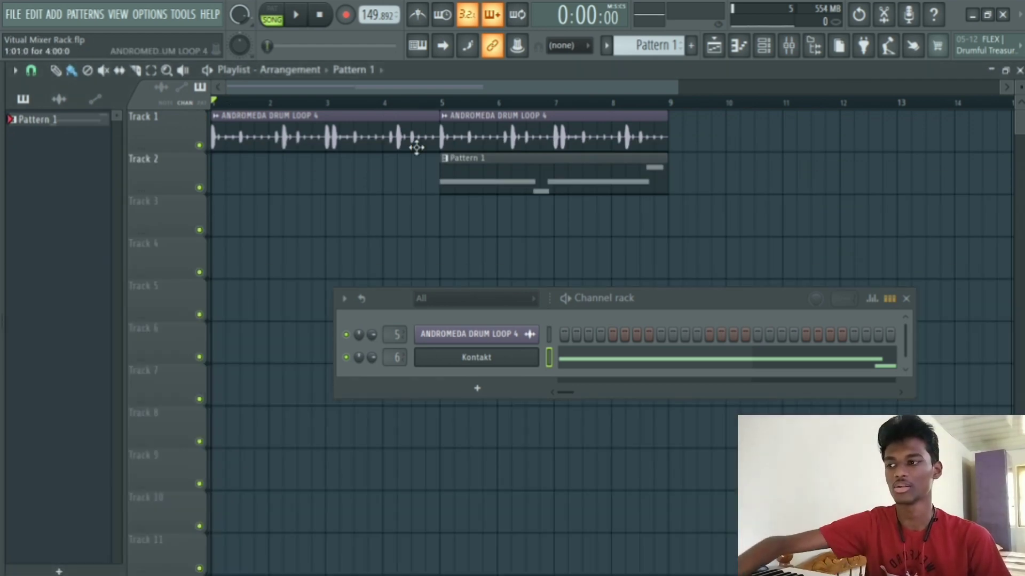
Step: During playback, add Pattern 1 at bar 9 and duplicate the bar 9–13 clips through bar 17
key("XF86AudioLowerVolume")
key("XF86AudioLowerVolume")
key("space")
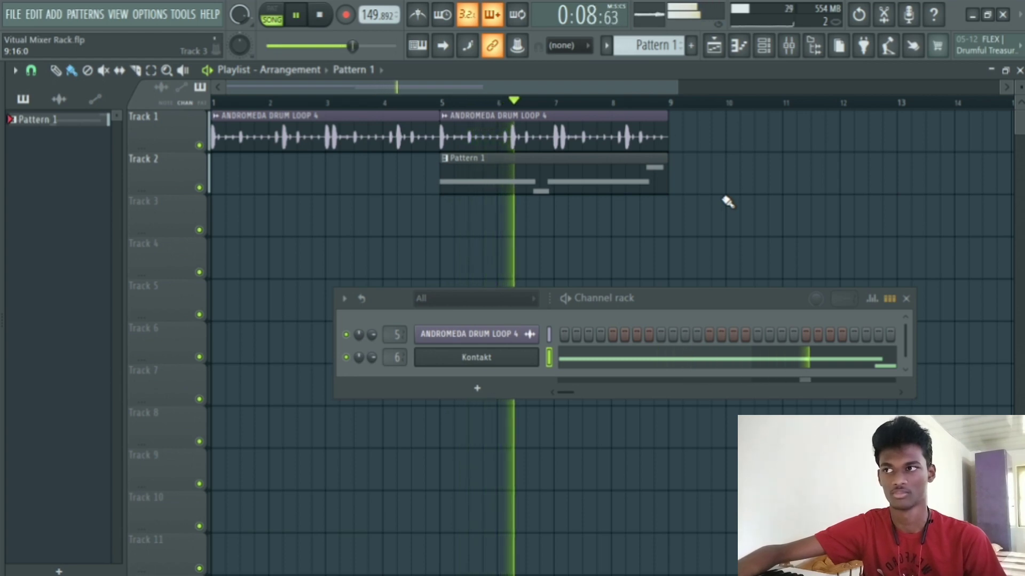
left_click(677, 177)
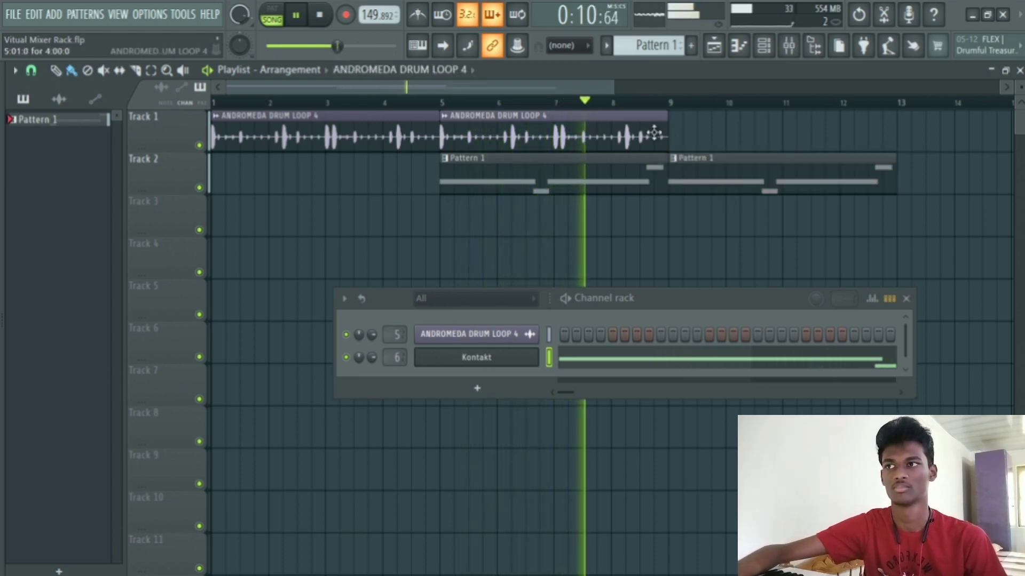
left_click(694, 133)
key("ctrl+b")
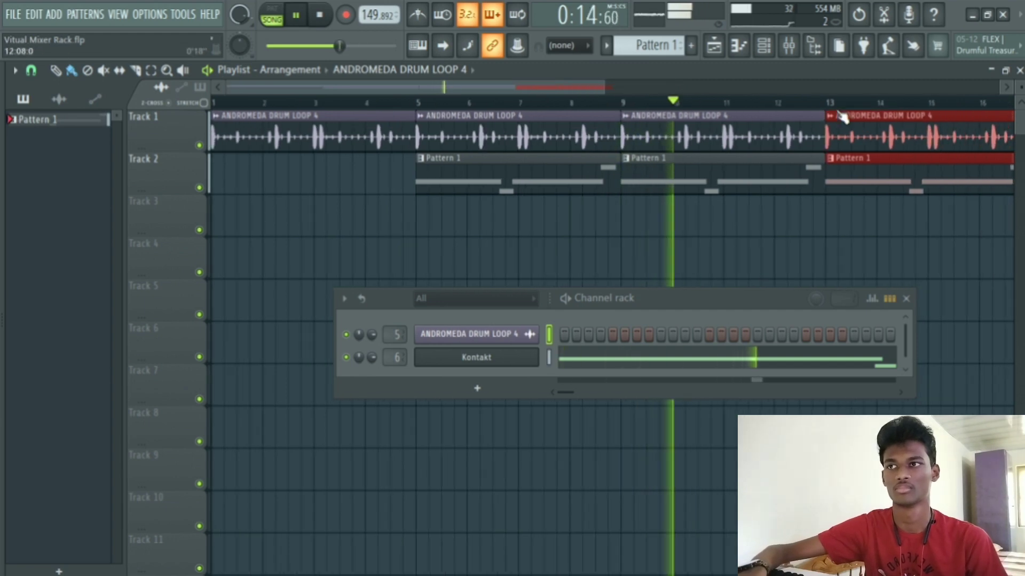
scroll(840, 115, "down", 2)
scroll(842, 116, "up", 4)
scroll(842, 117, "down", 3)
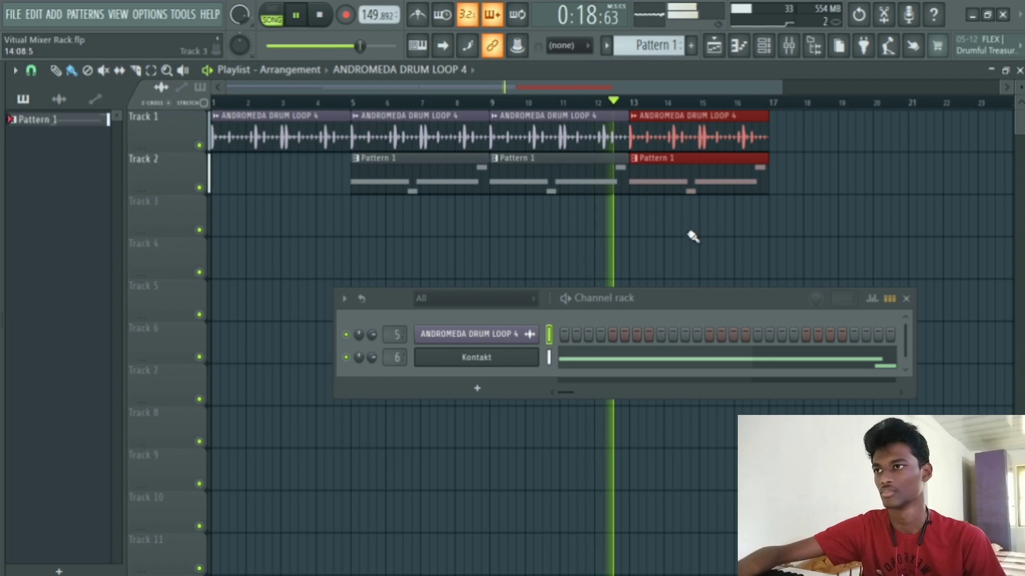
key("space")
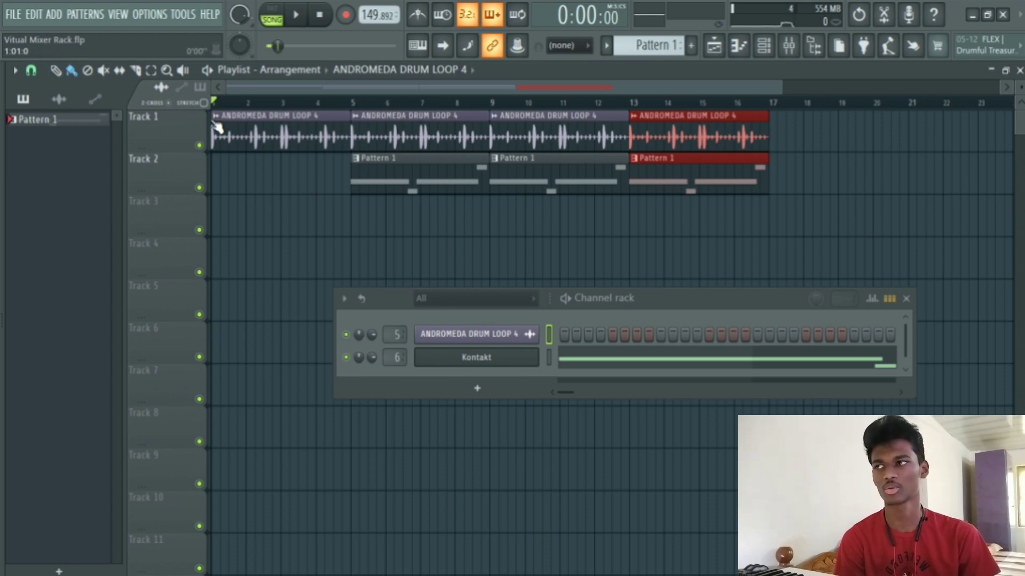
Step: Rename mixer insert 5 to 'Drums' and colour it red
double_click(278, 115)
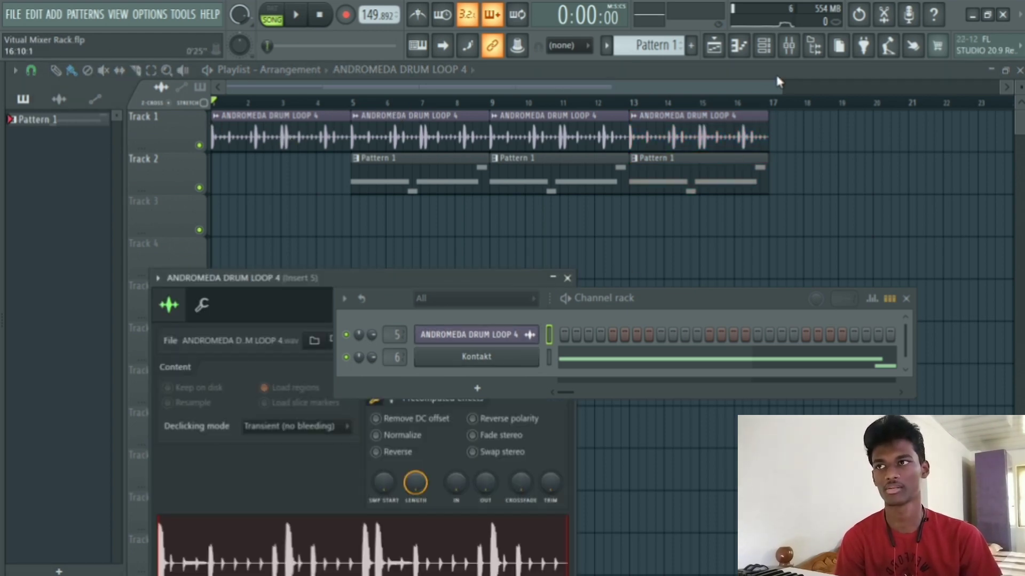
left_click(788, 45)
left_click_drag(276, 325, 258, 250)
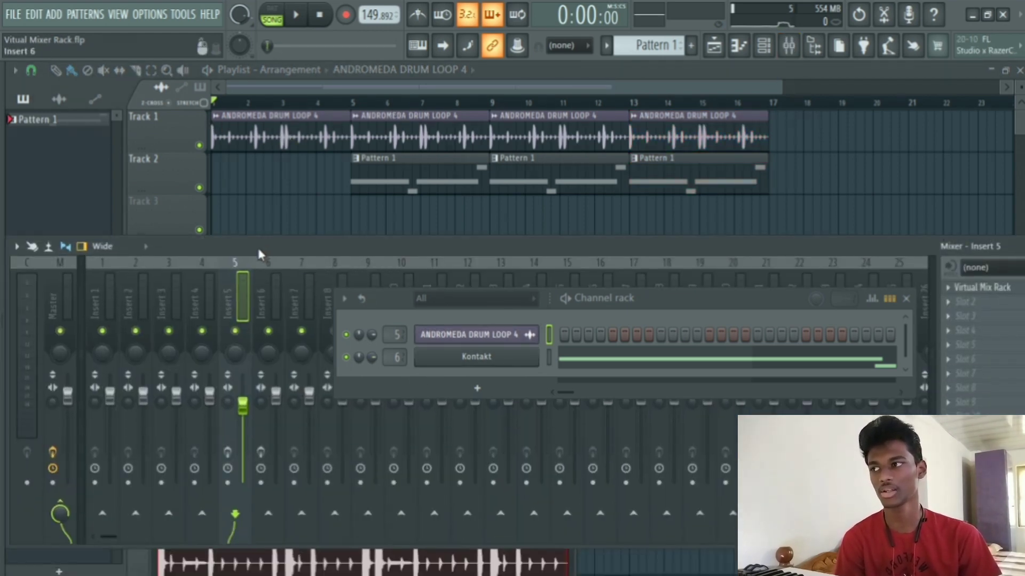
right_click(235, 318)
left_click(320, 170)
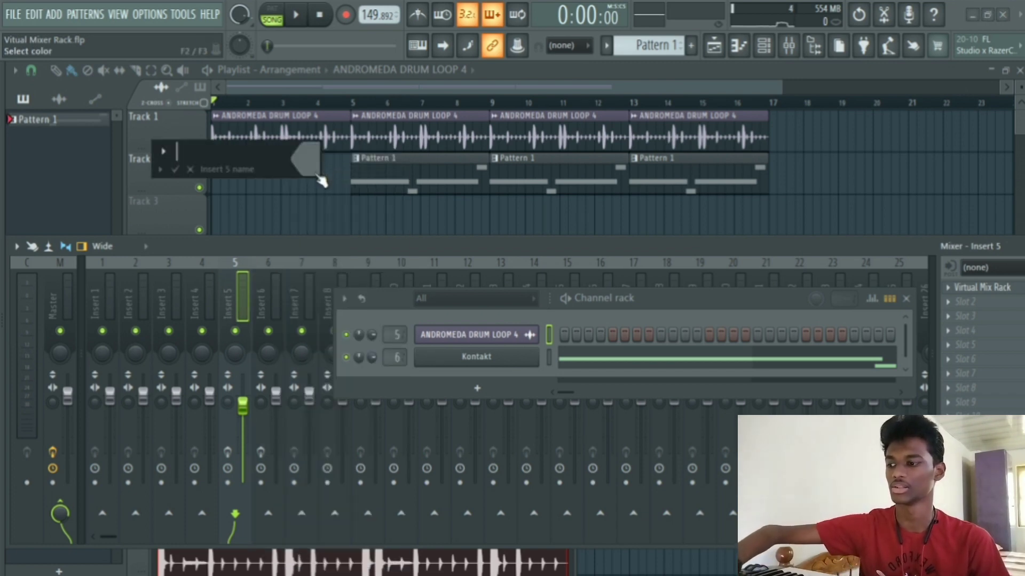
type("Drums")
left_click(319, 169)
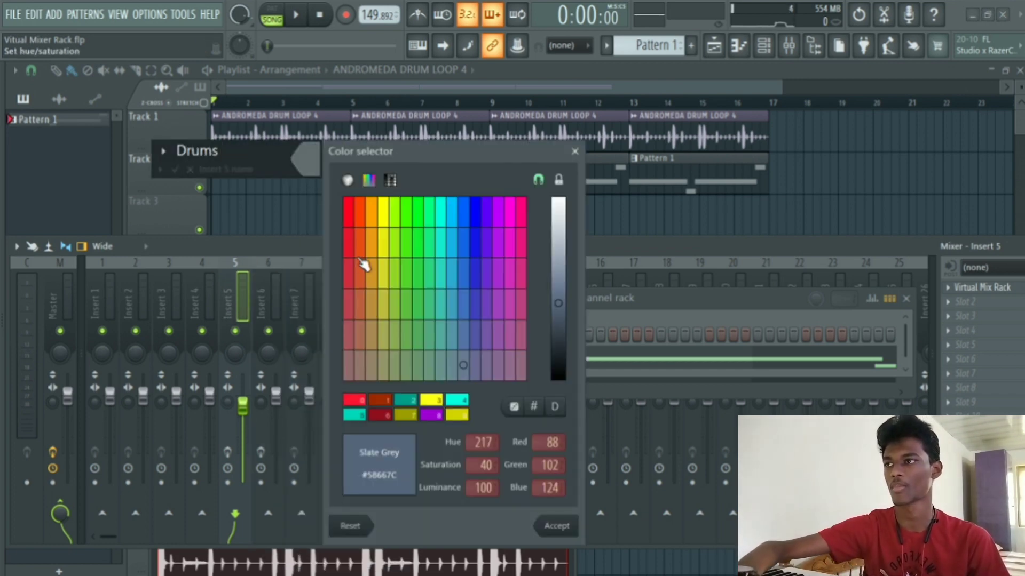
left_click(354, 222)
key("Return")
Step: Rename mixer insert 6 to 'Guitar' and colour it purple
right_click(275, 291)
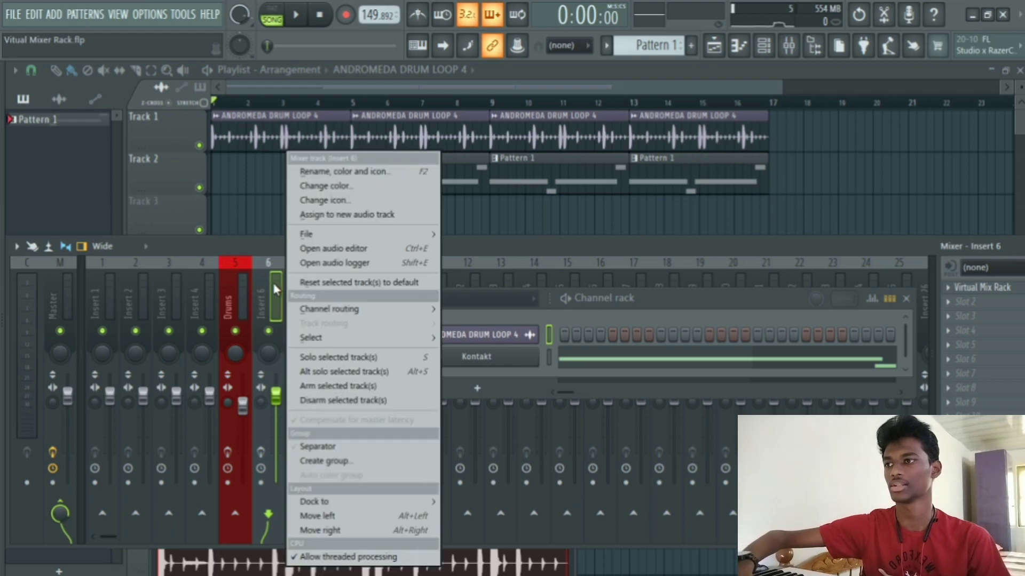
left_click_drag(620, 308, 637, 310)
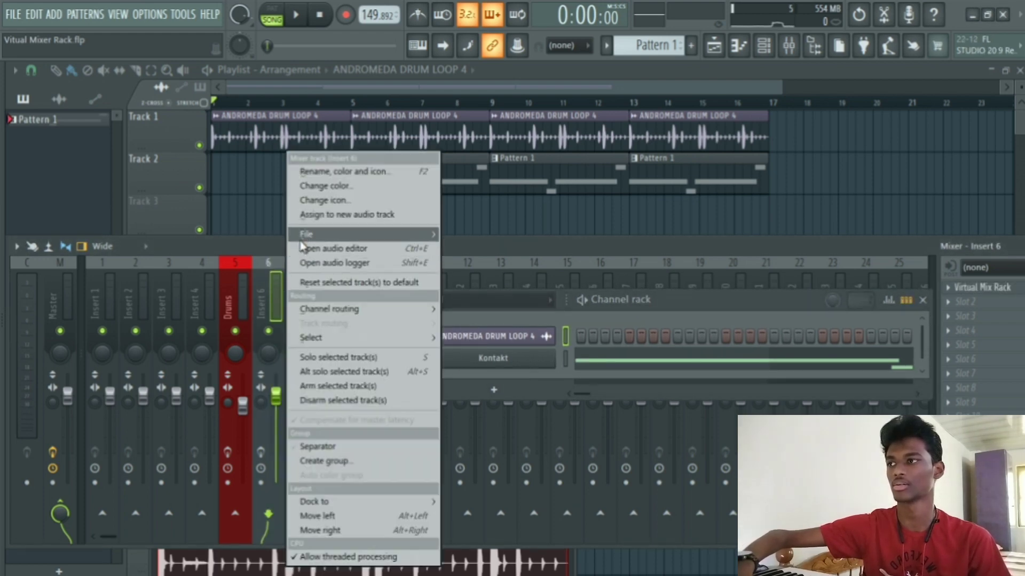
right_click(275, 290)
left_click(314, 174)
type("Gui")
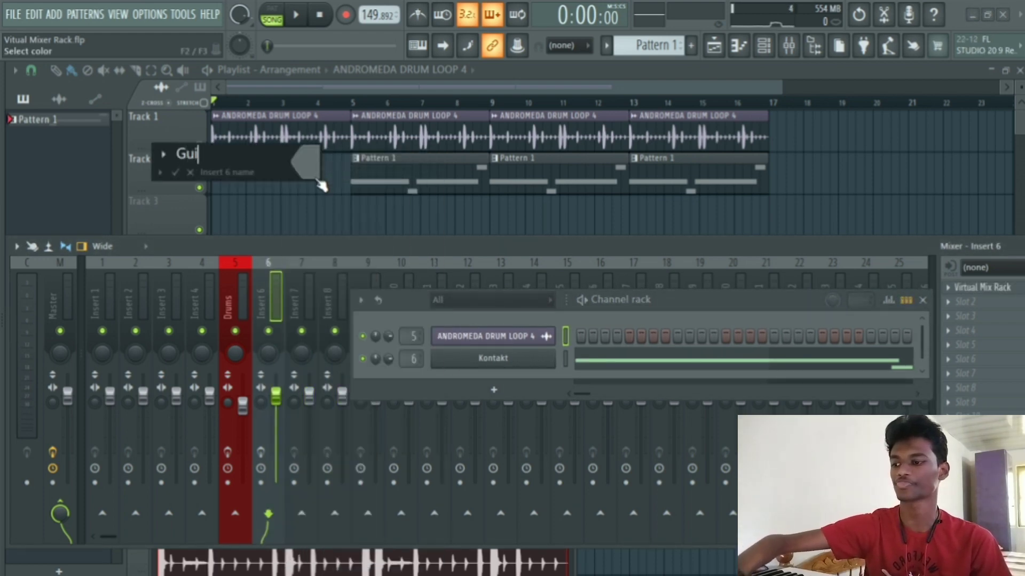
type("tar")
left_click(307, 163)
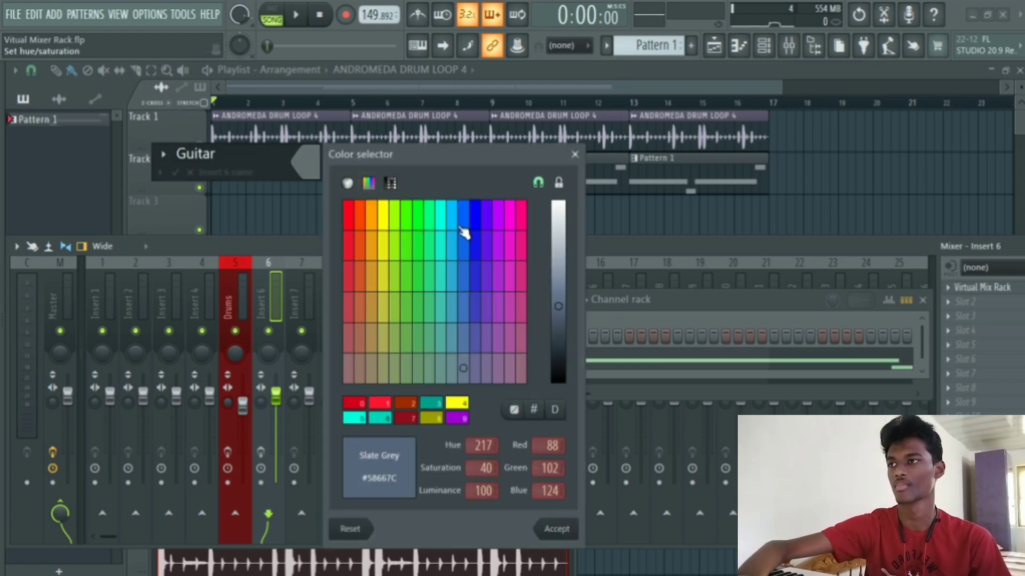
left_click(504, 219)
key("Return")
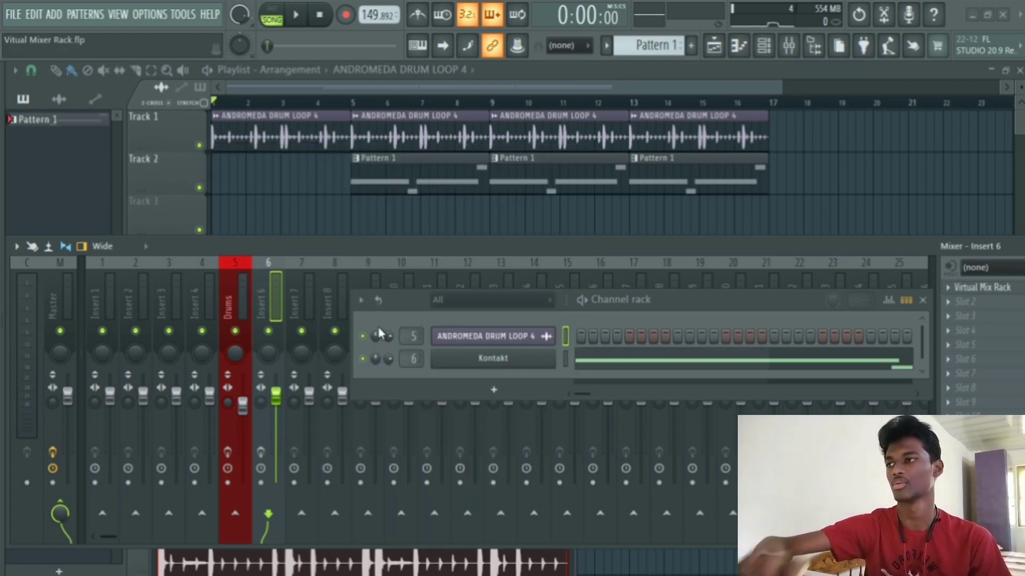
Step: Select the Drums insert and operate the controls at the bottom of its strip
left_click(237, 304)
left_click(227, 453)
left_click(260, 453)
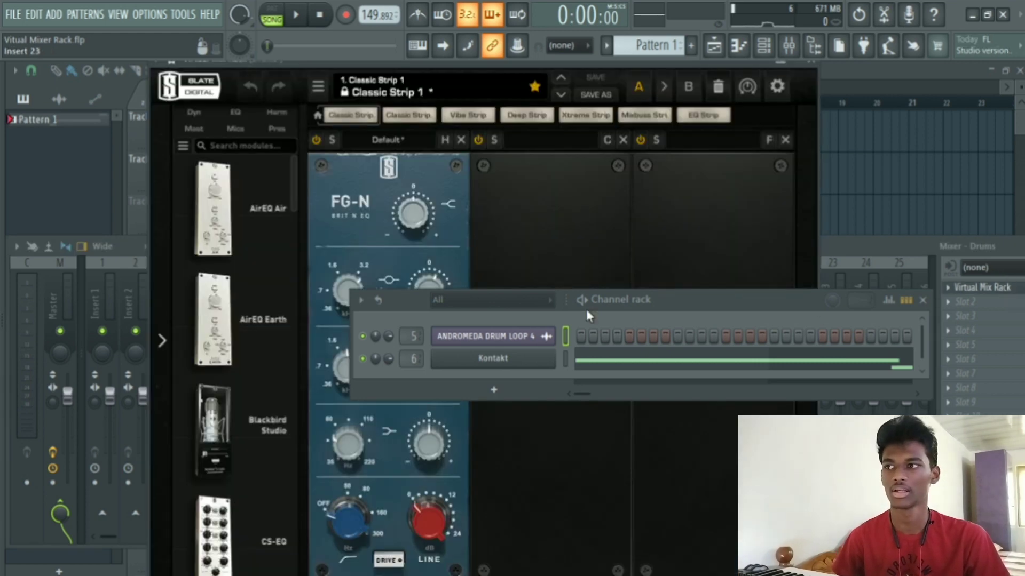
Step: Move the channel rack off the mixer inserts and browse the Slate module list
left_click_drag(586, 312, 642, 406)
left_click_drag(613, 63, 653, 63)
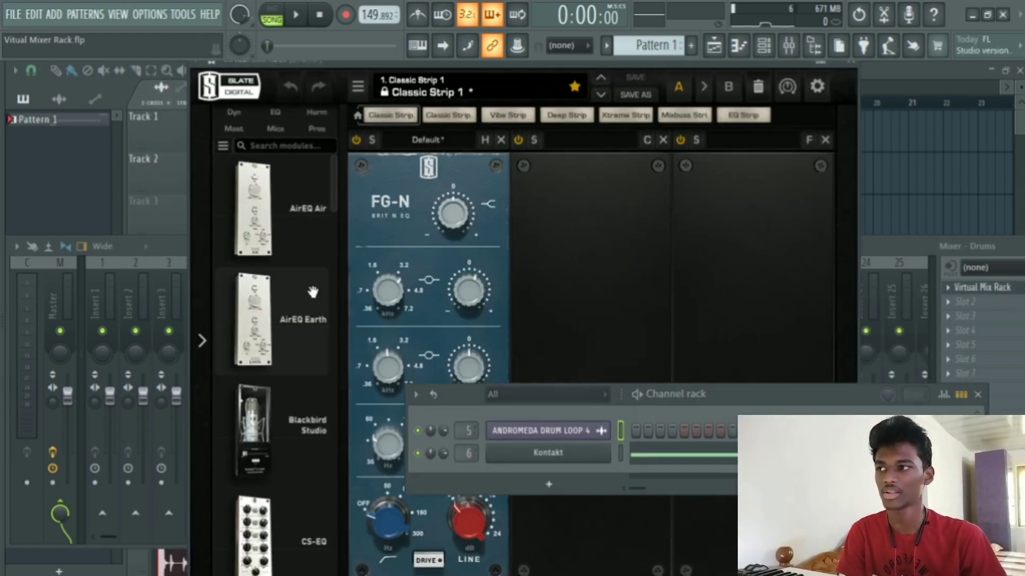
scroll(304, 315, "down", 6)
scroll(302, 340, "down", 15)
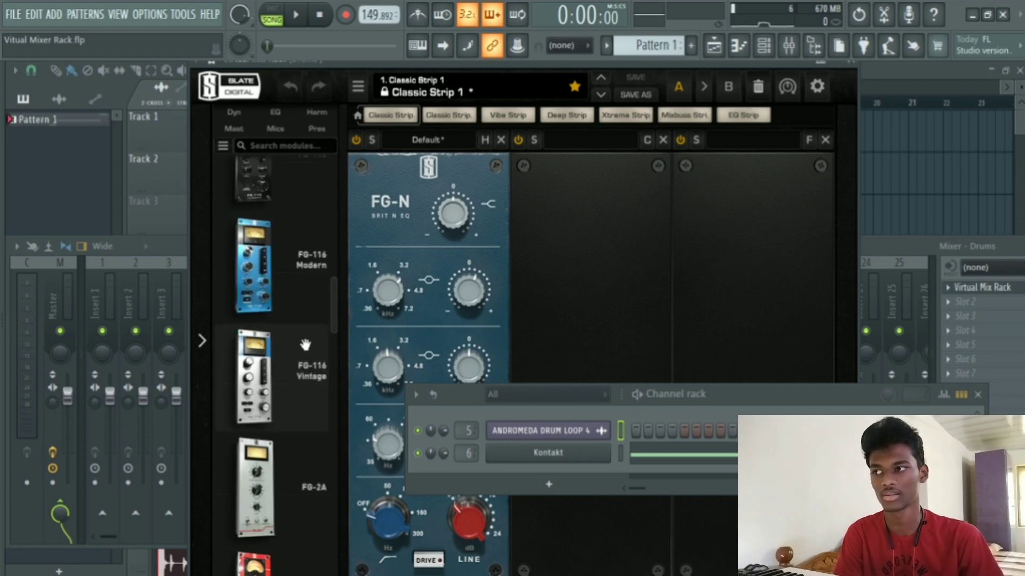
scroll(304, 350, "down", 12)
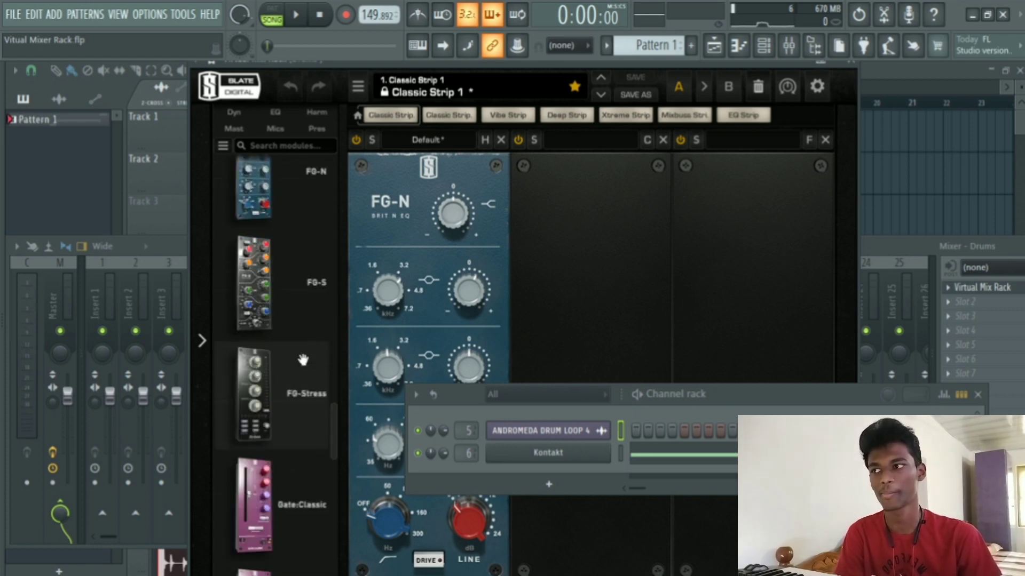
scroll(302, 385, "down", 8)
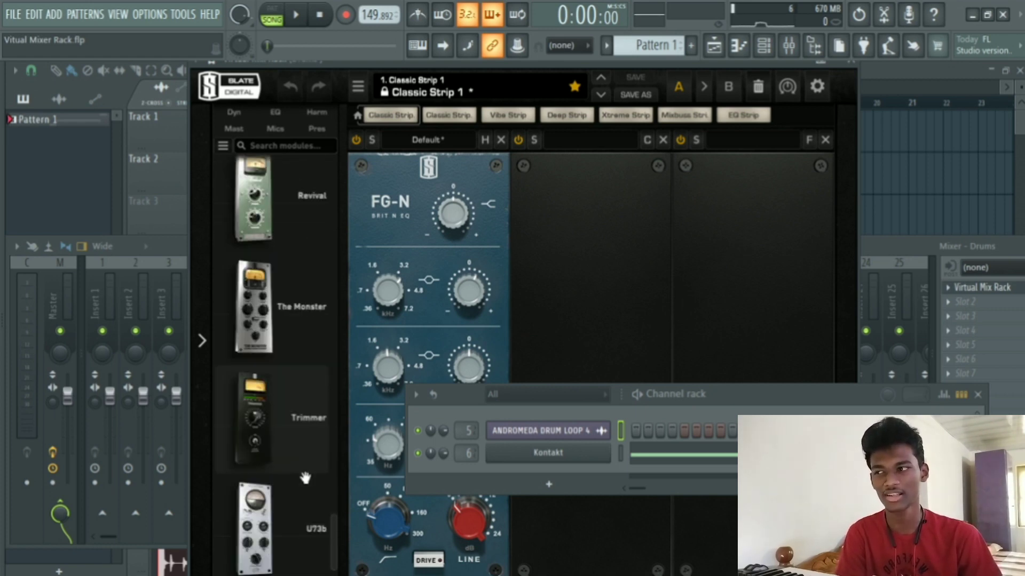
scroll(301, 508, "up", 14)
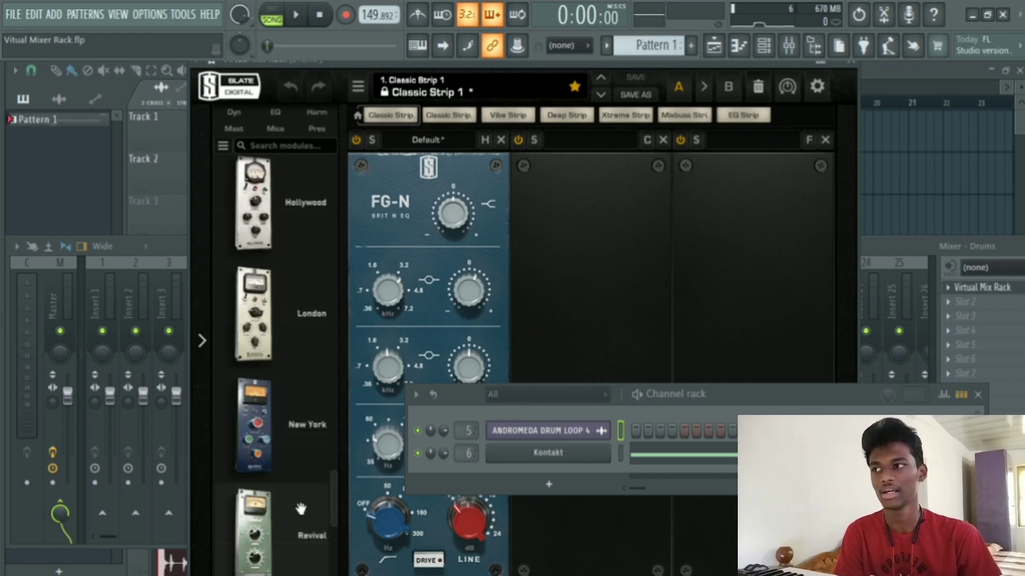
scroll(301, 509, "up", 10)
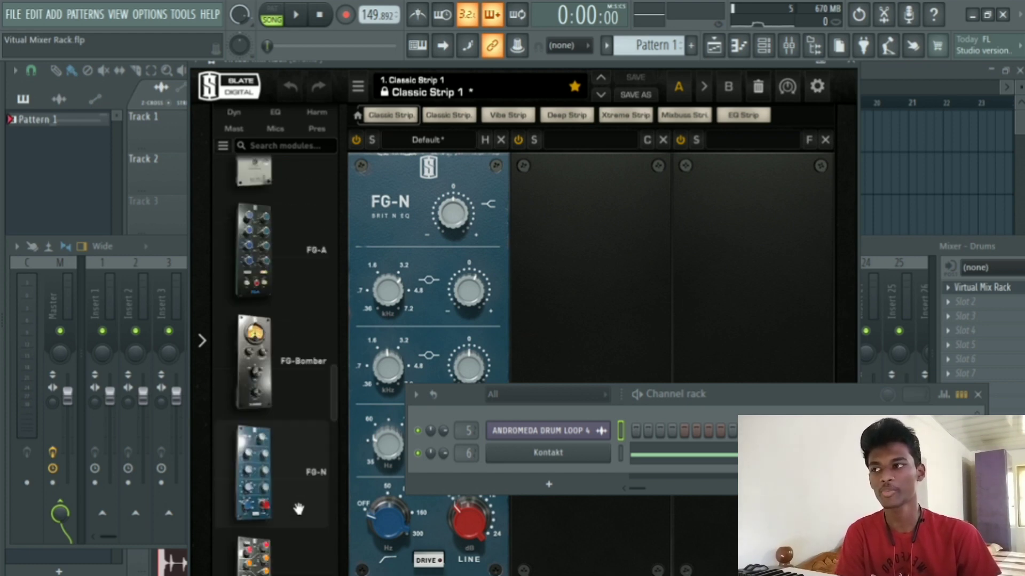
scroll(297, 507, "up", 10)
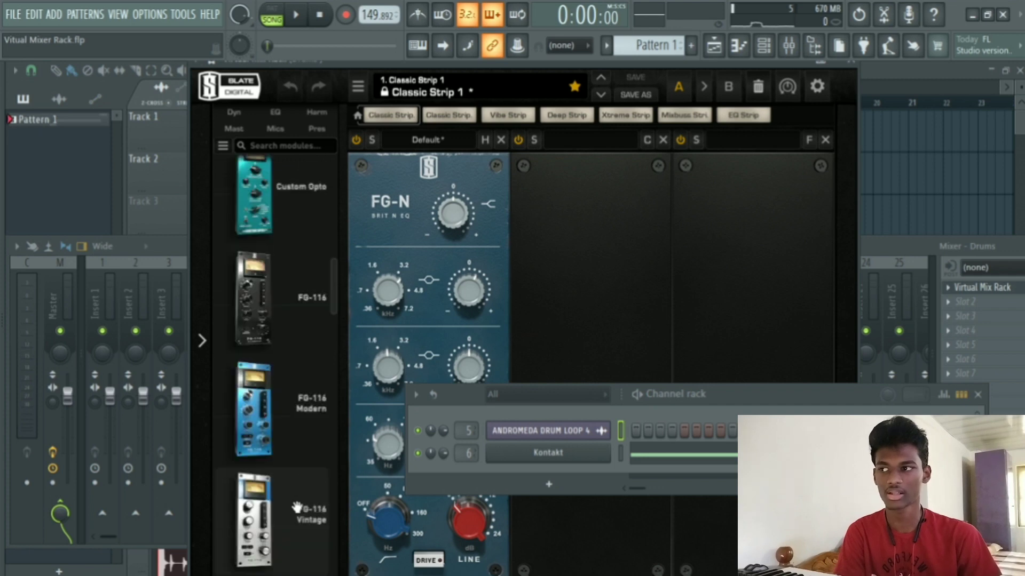
scroll(297, 507, "up", 6)
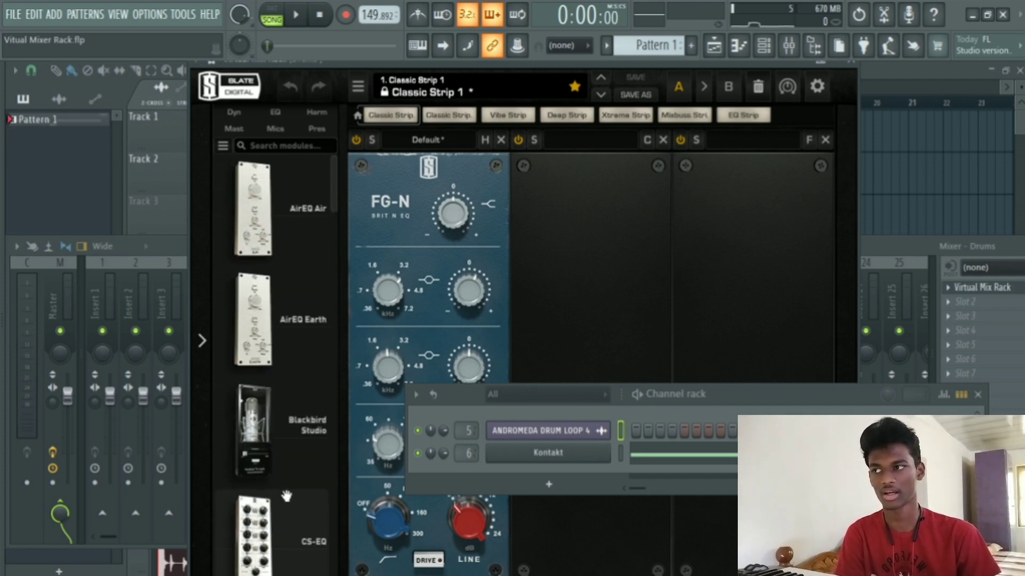
mouse_move(301, 423)
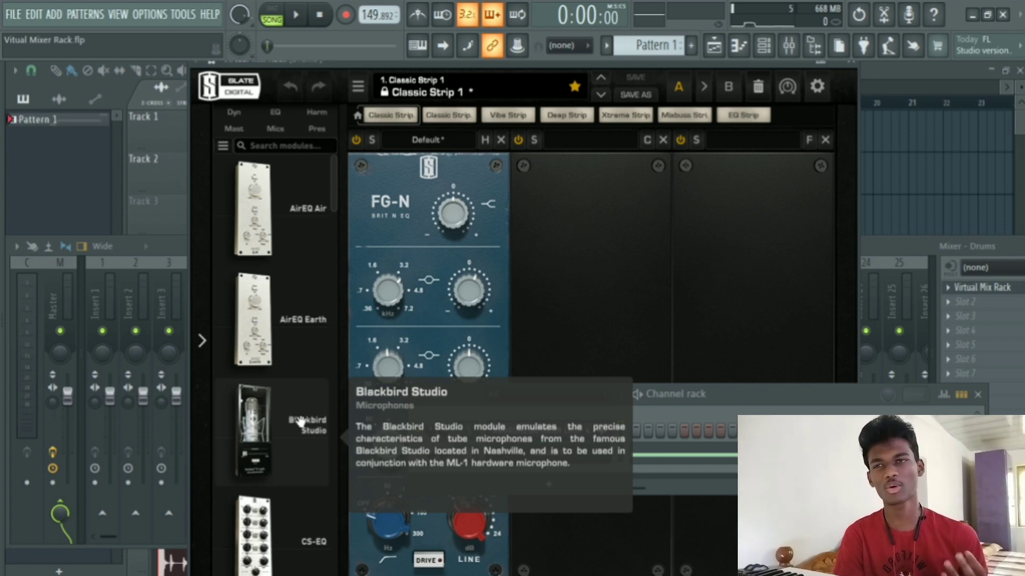
scroll(300, 423, "down", 3)
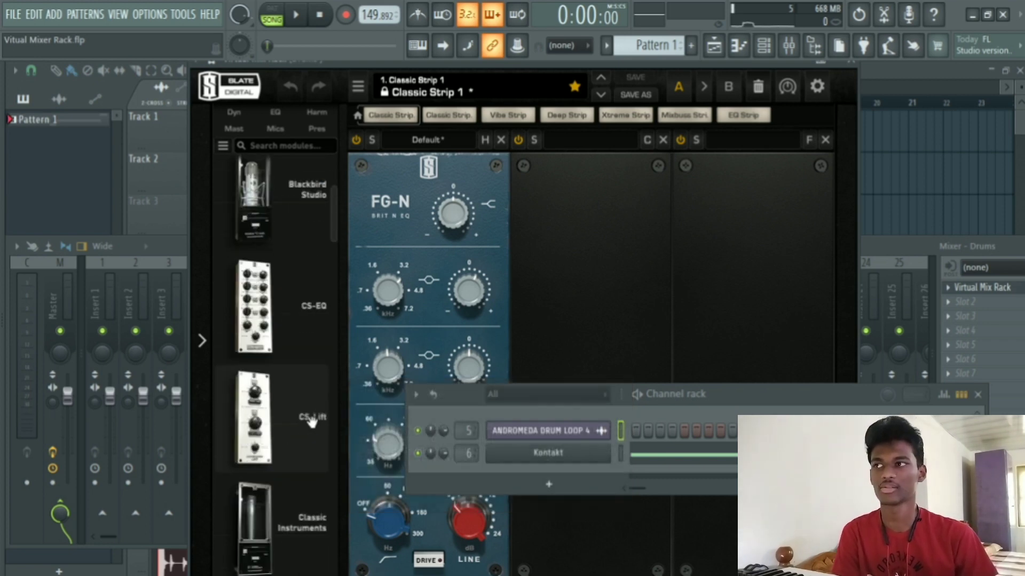
scroll(319, 420, "up", 3)
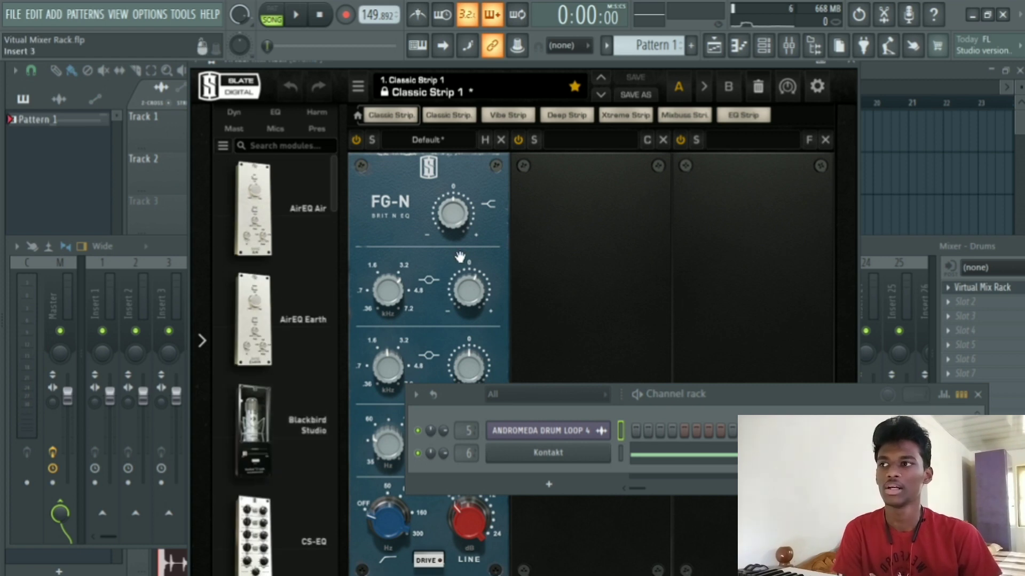
Step: Shift the Slate rack window right and close the channel rack with F6
mouse_move(692, 61)
left_mouse_down()
mouse_move(731, 73)
mouse_move(705, 61)
left_mouse_up()
scroll(264, 427, "down", 10)
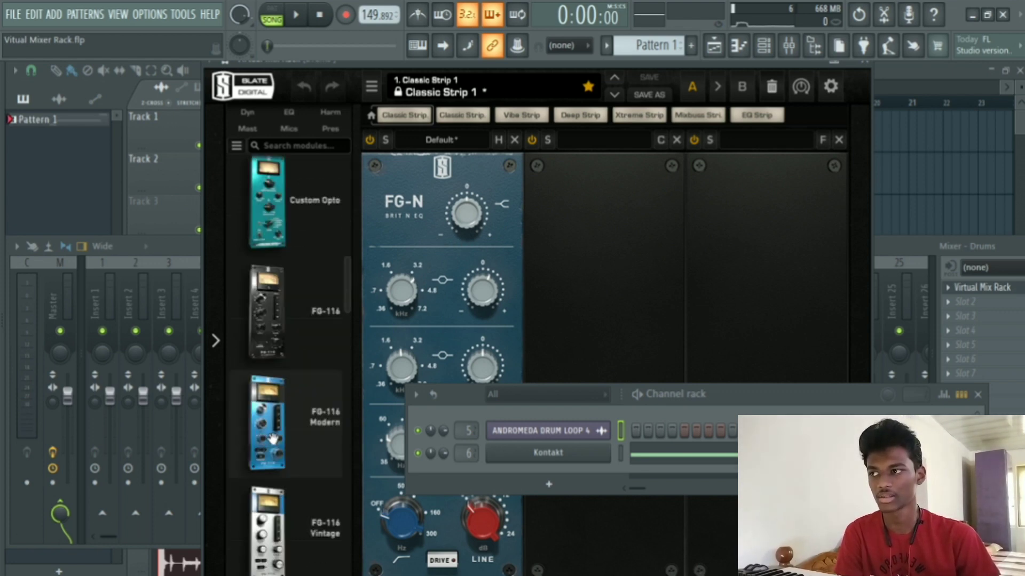
scroll(272, 439, "down", 10)
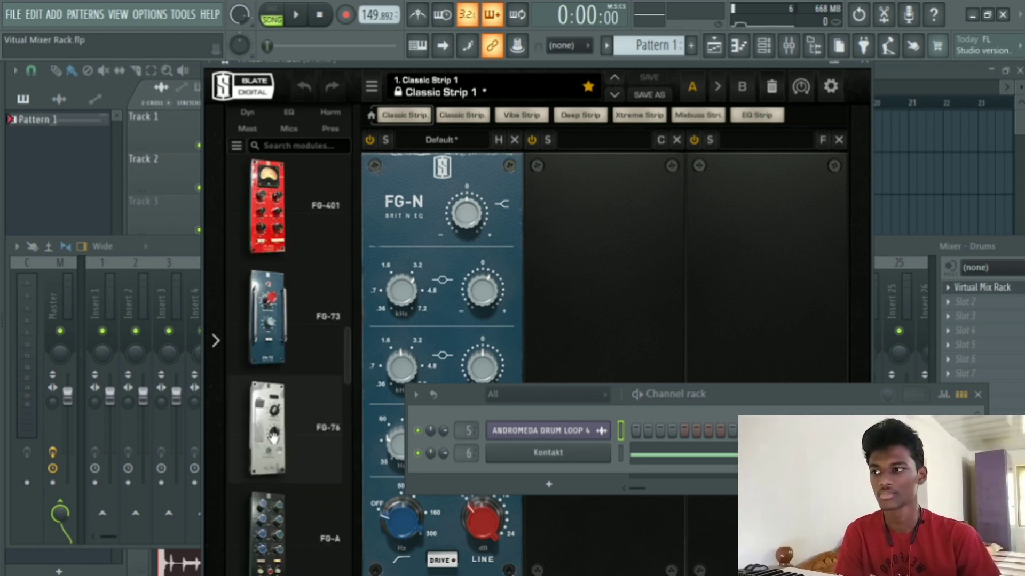
scroll(273, 437, "down", 8)
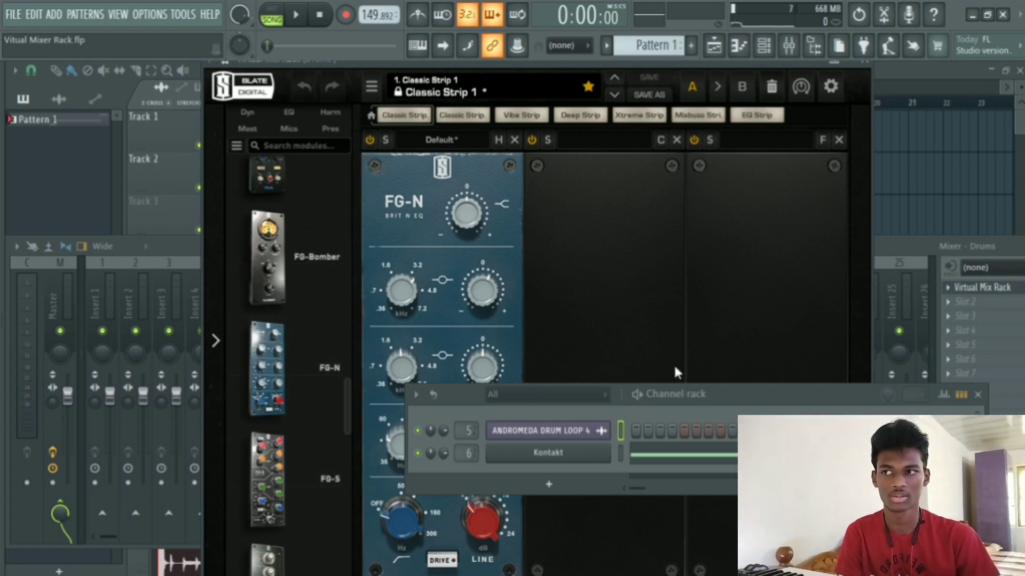
key("F6")
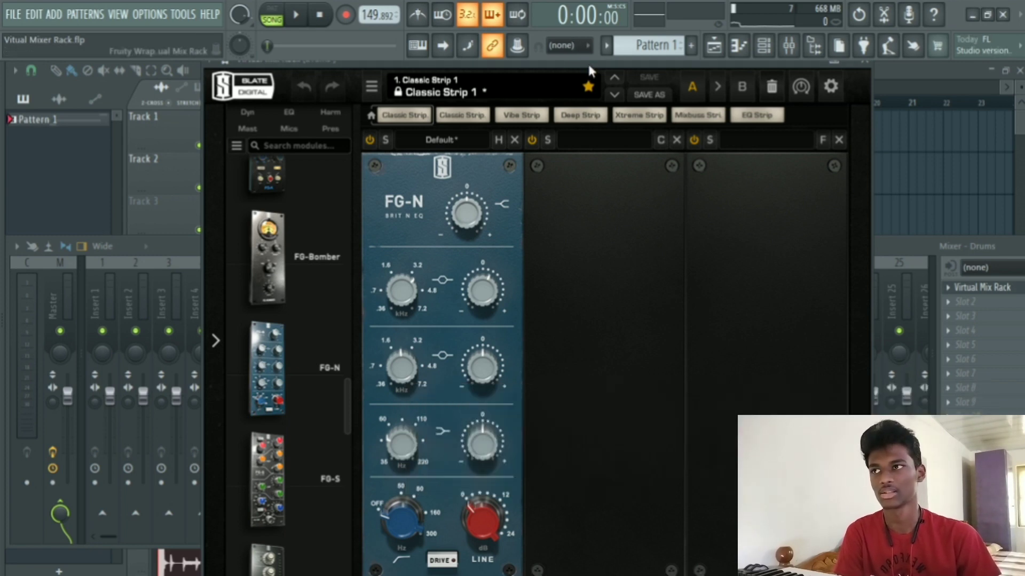
Step: Move the rack aside and, while the song plays, set the FG-N H-Bell to +4.88dB at 2.37kHz
left_click_drag(587, 62, 711, 63)
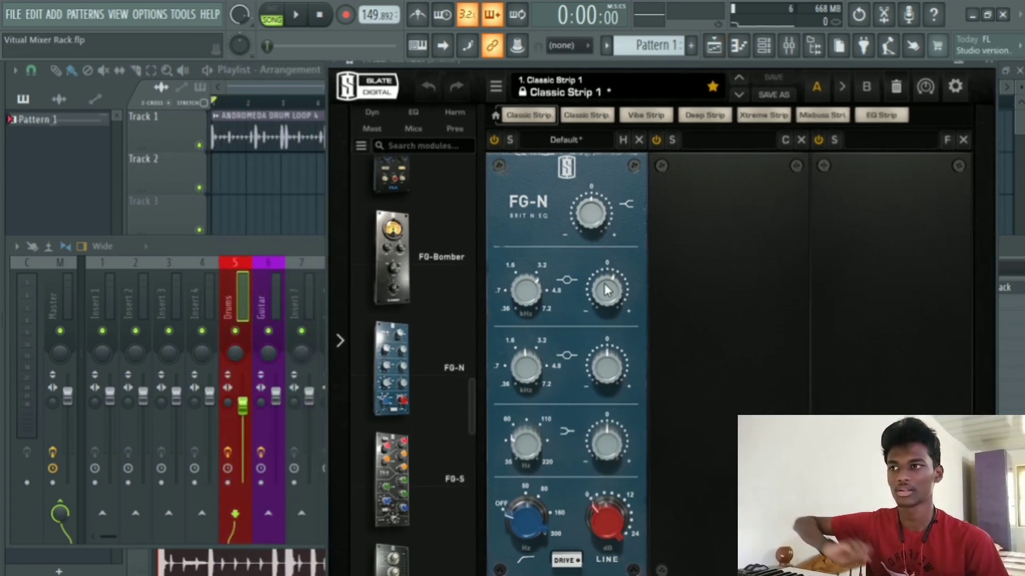
mouse_move(609, 308)
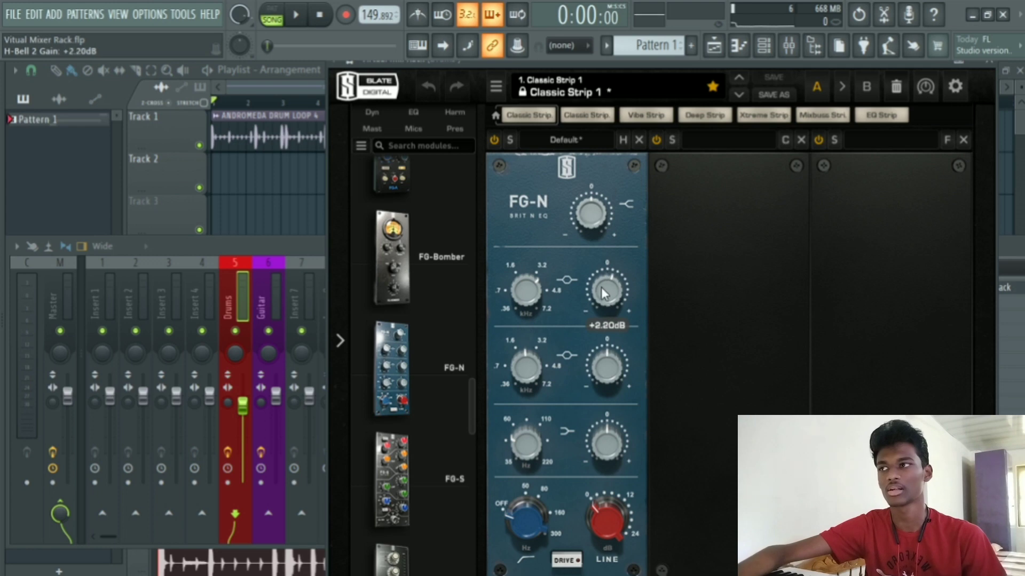
key("space")
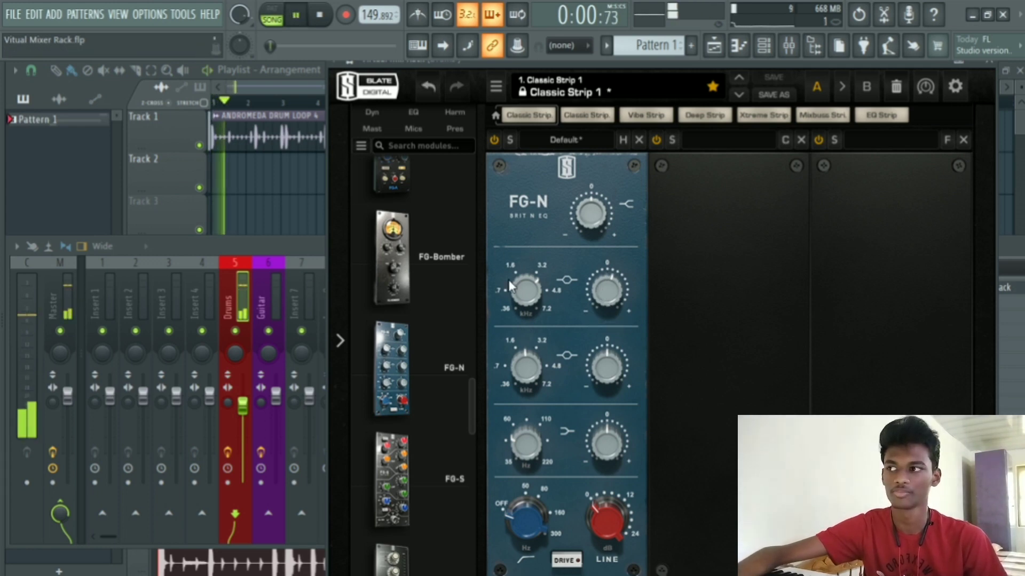
scroll(601, 301, "up", 2)
left_click_drag(602, 300, 602, 289)
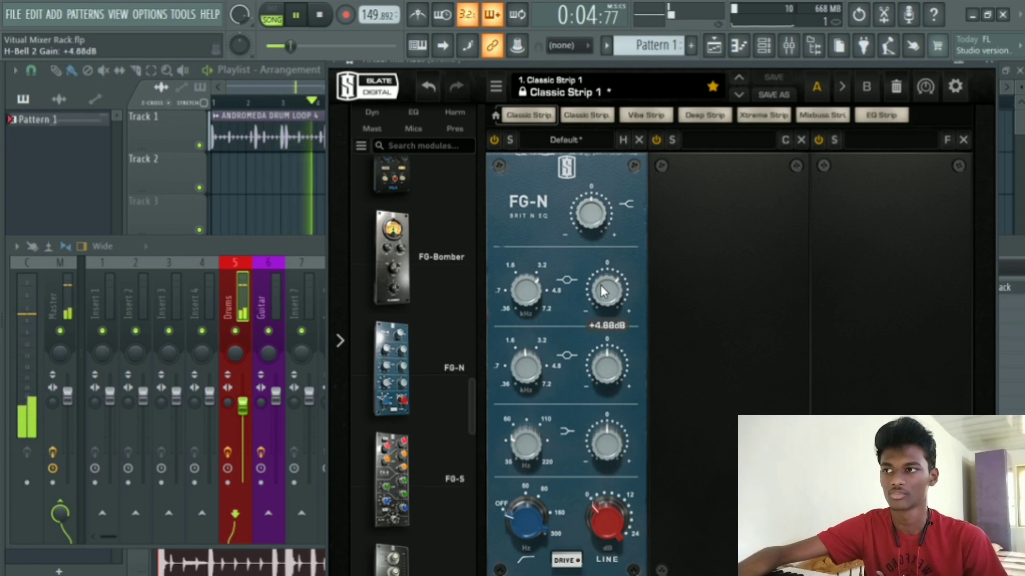
scroll(528, 368, "up", 3)
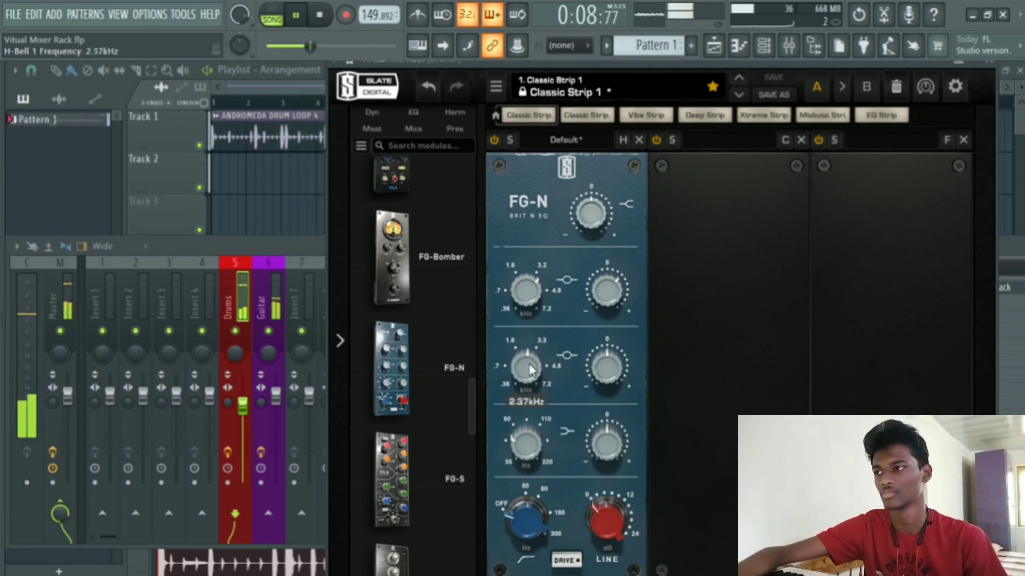
Step: Stop playback and bring the Slate rack window back to the front
left_click(268, 331)
key("space")
key("space")
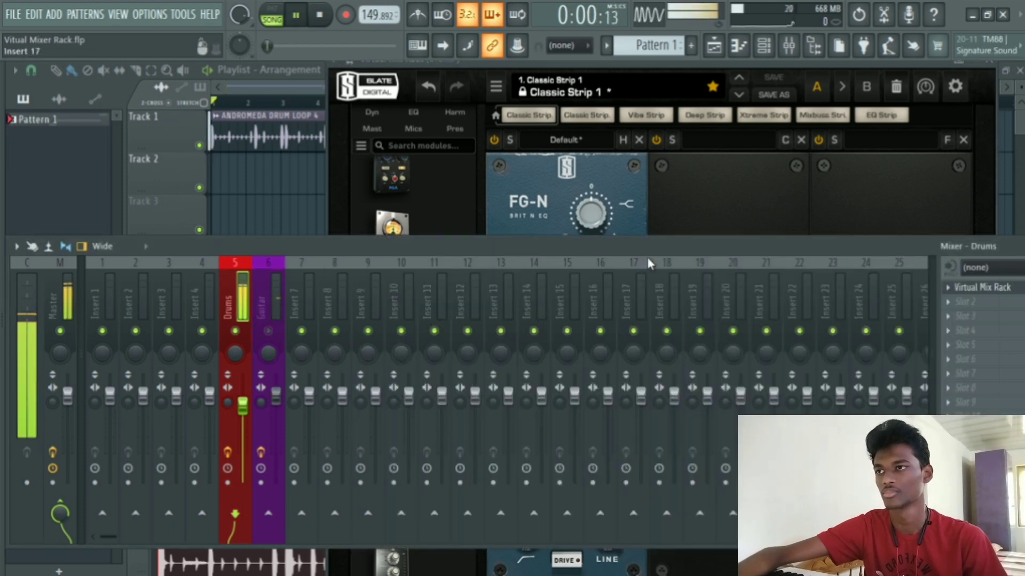
left_click(1002, 294)
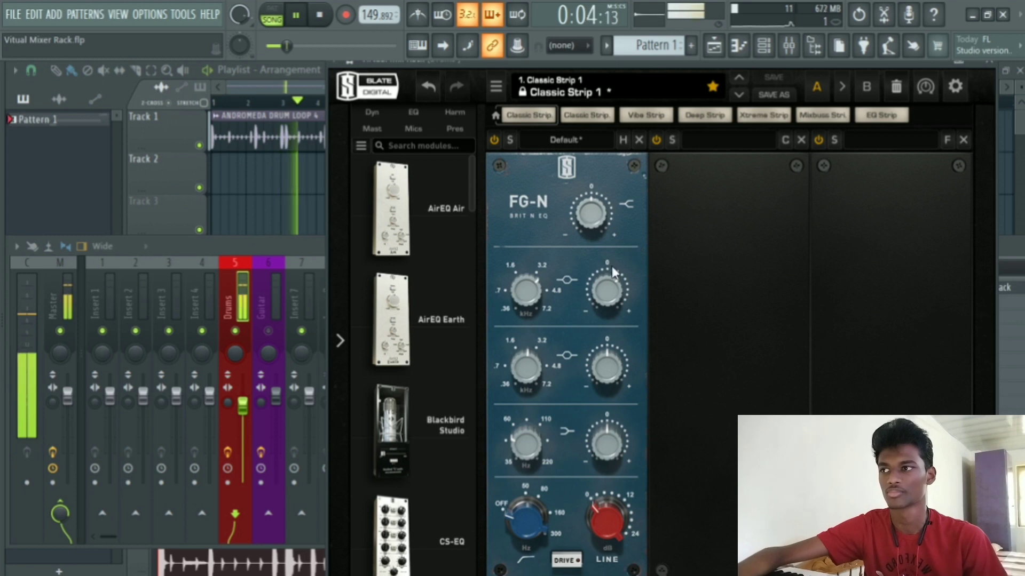
key("space")
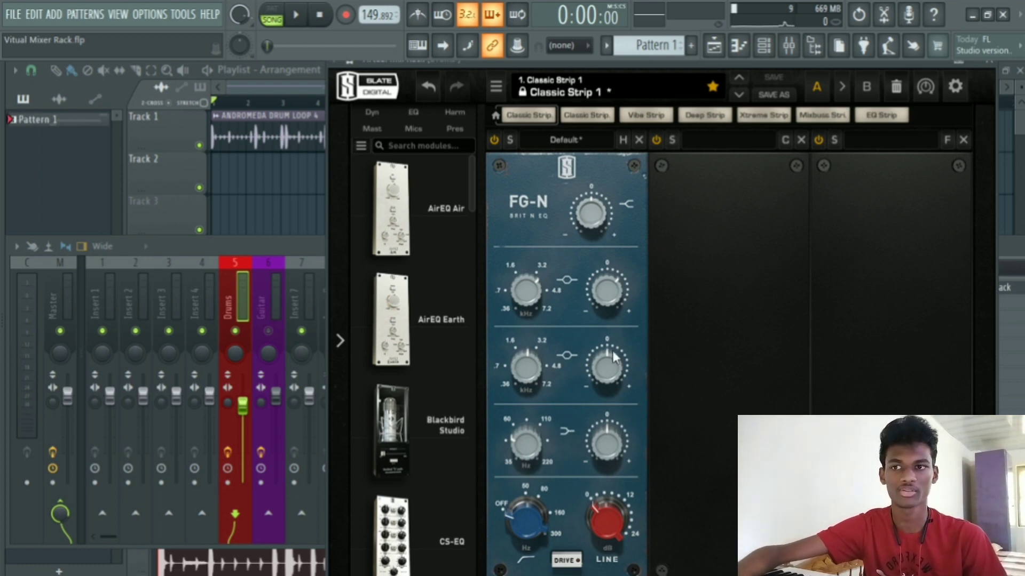
mouse_move(591, 357)
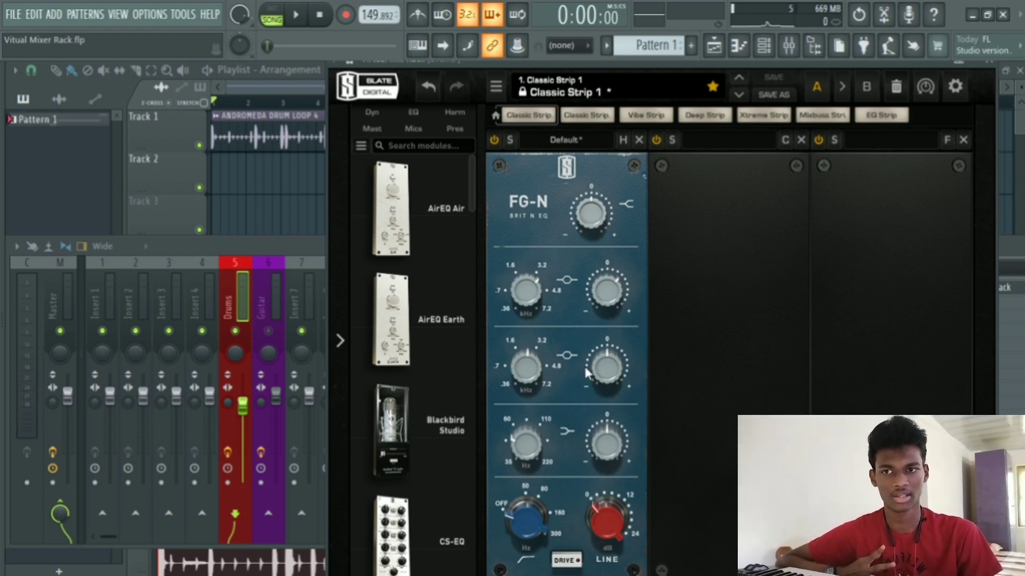
mouse_move(582, 364)
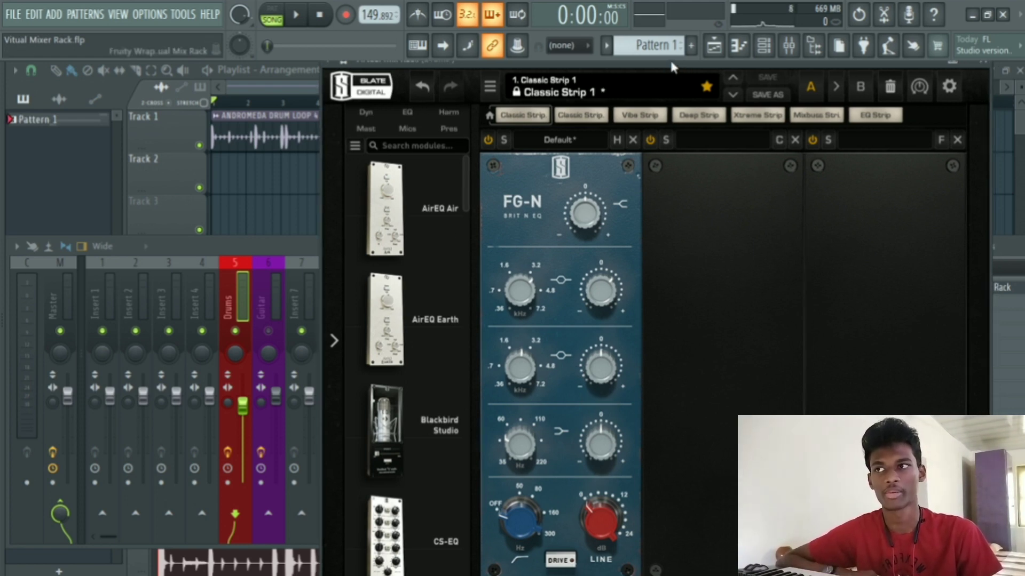
Step: Shift the rack window left and drag the FG-A module into the second slot after the FG-N
left_click_drag(677, 64, 632, 64)
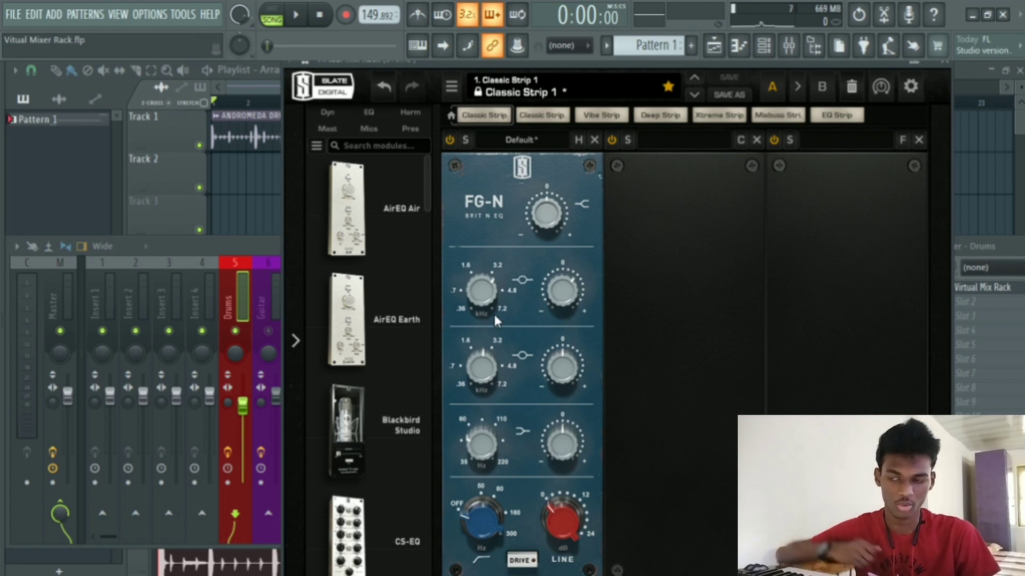
scroll(350, 458, "down", 3)
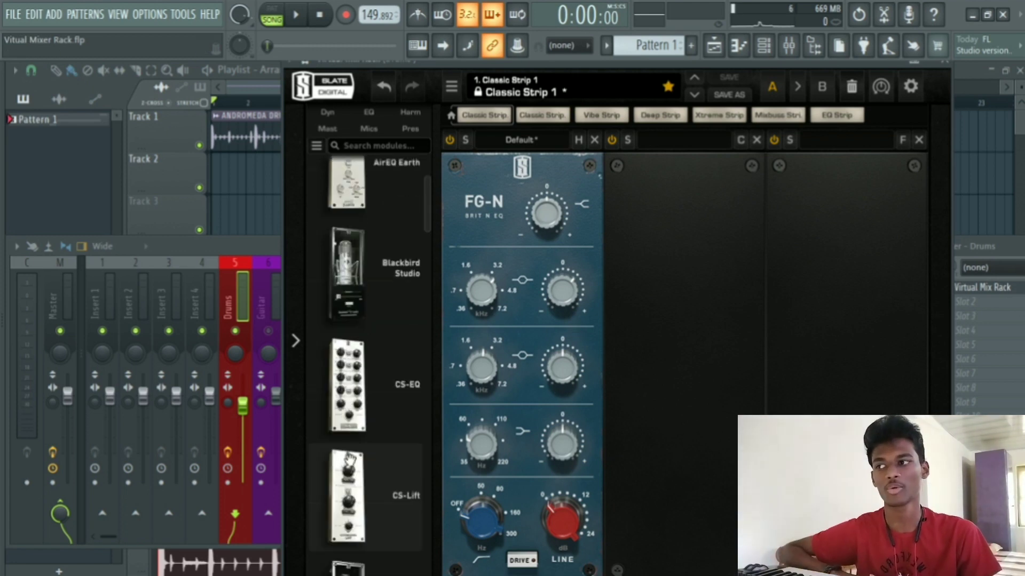
scroll(371, 432, "down", 12)
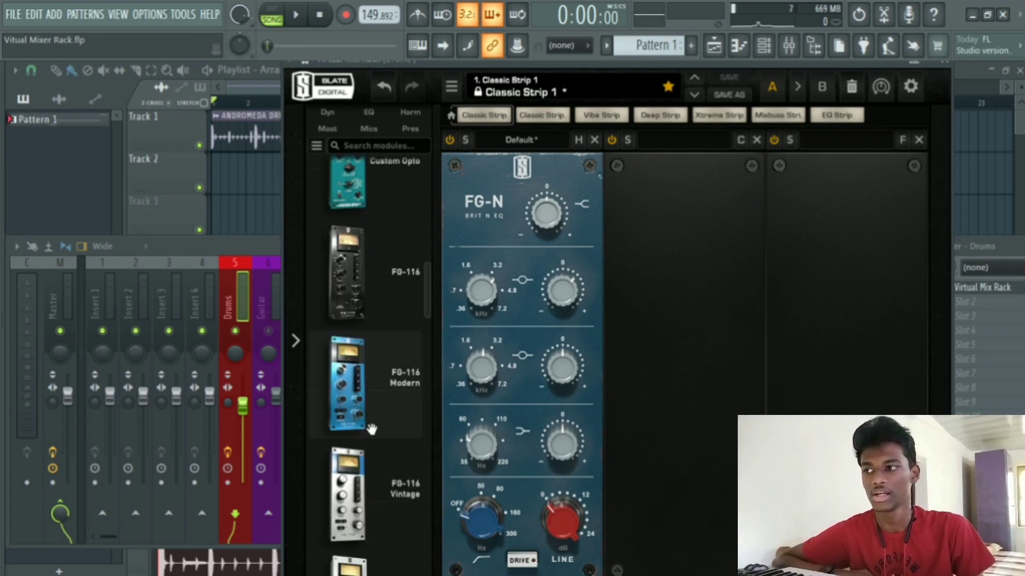
scroll(370, 428, "down", 12)
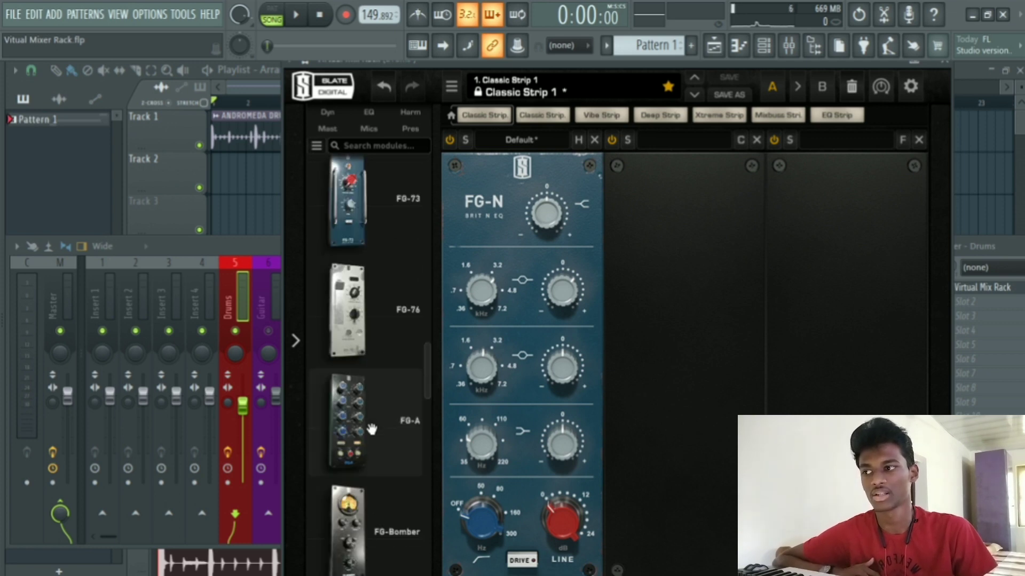
left_click_drag(371, 429, 713, 352)
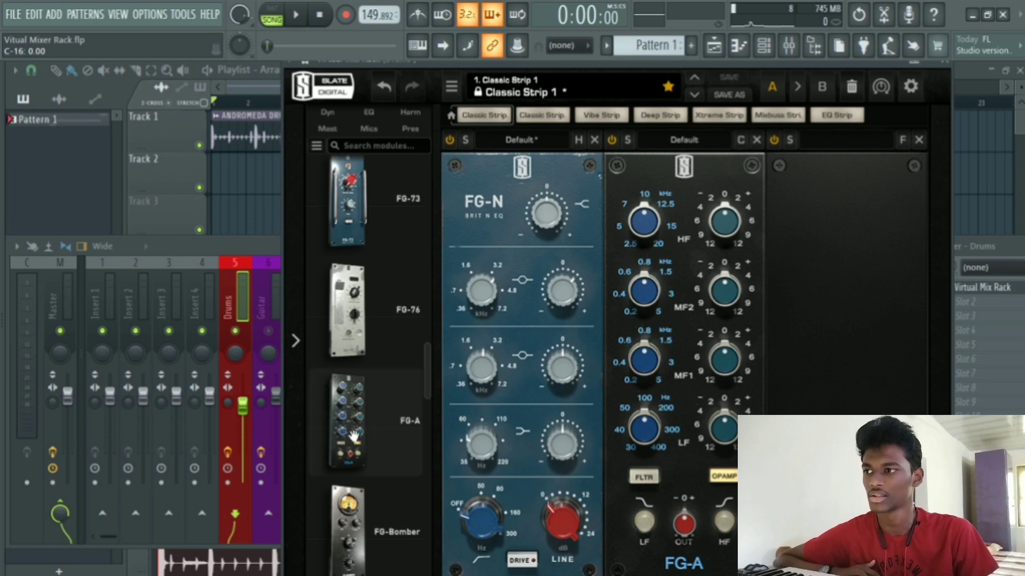
mouse_move(384, 441)
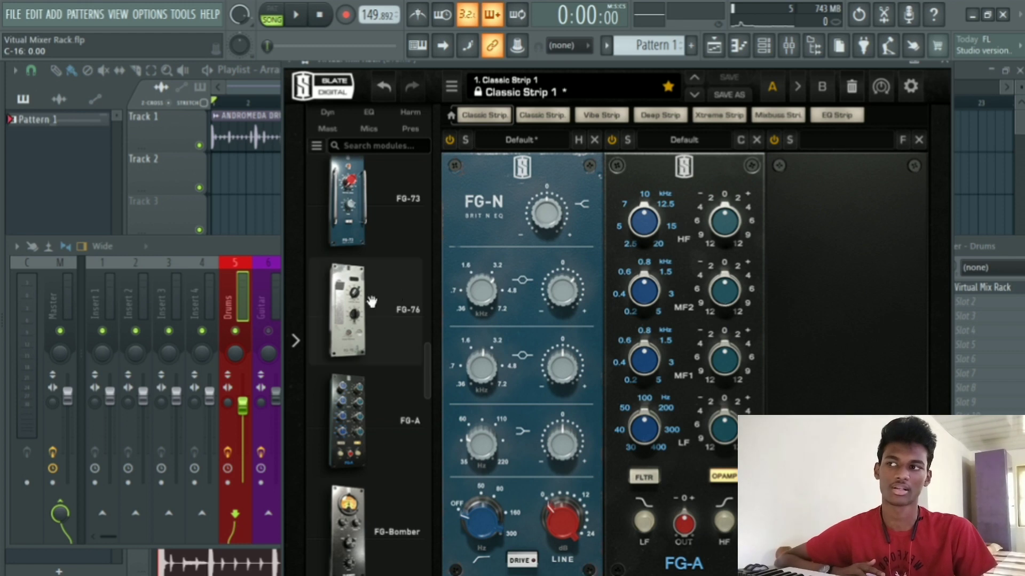
mouse_move(542, 297)
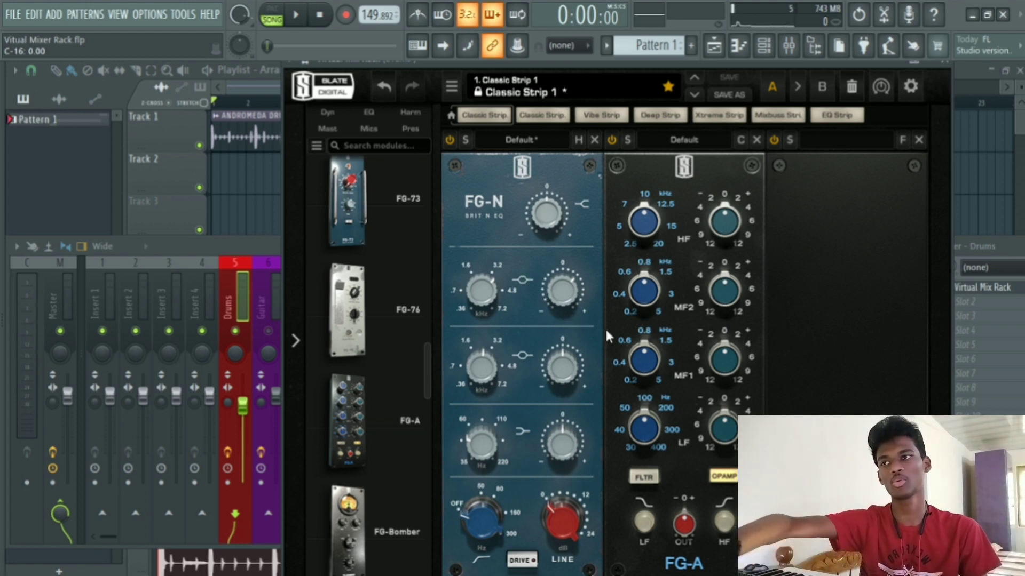
mouse_move(658, 301)
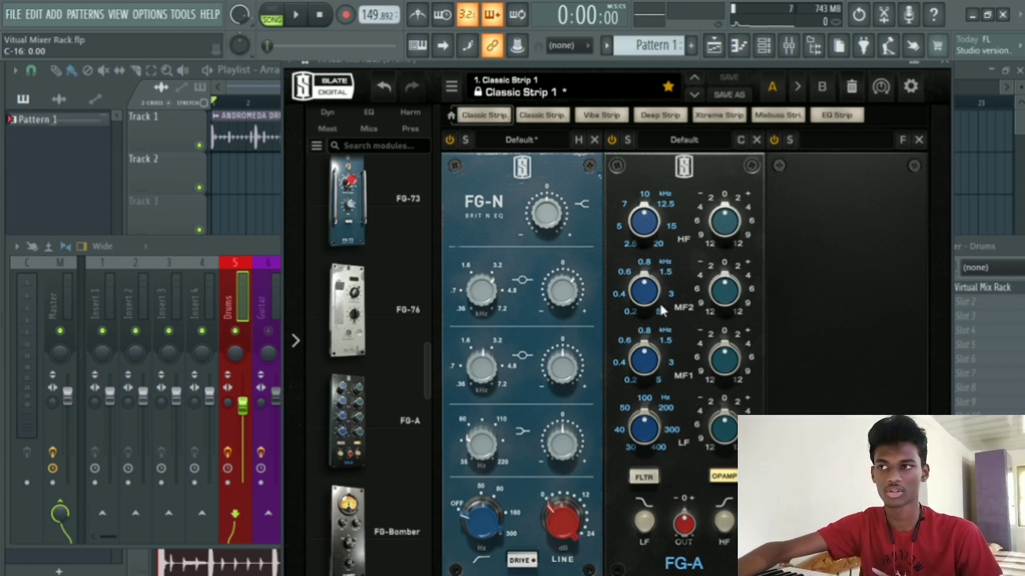
Step: During playback, set FG-A MF2 to 400Hz and HF to 7.00kHz at +2.00dB, then stop
key("space")
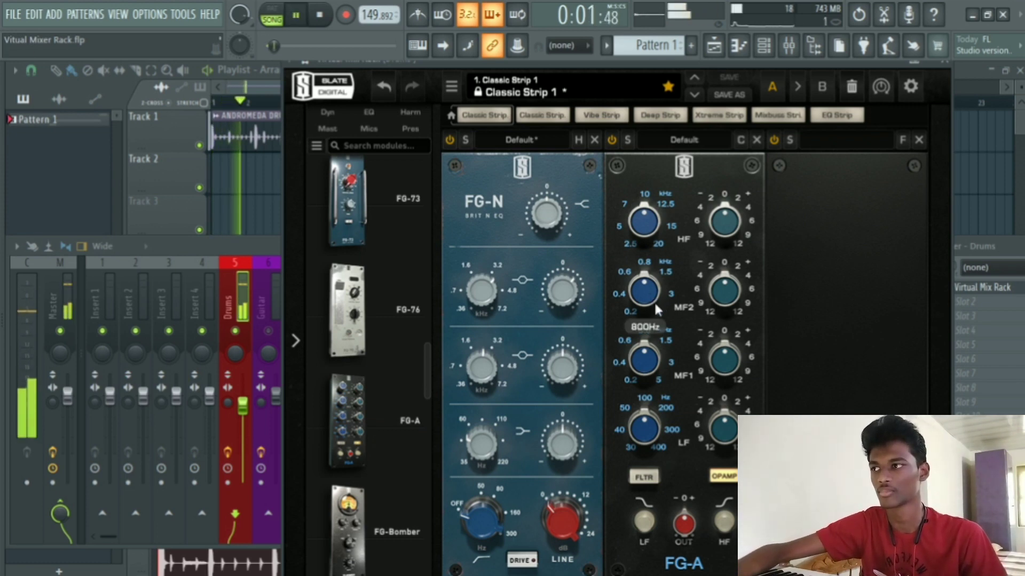
scroll(643, 302, "down", 2)
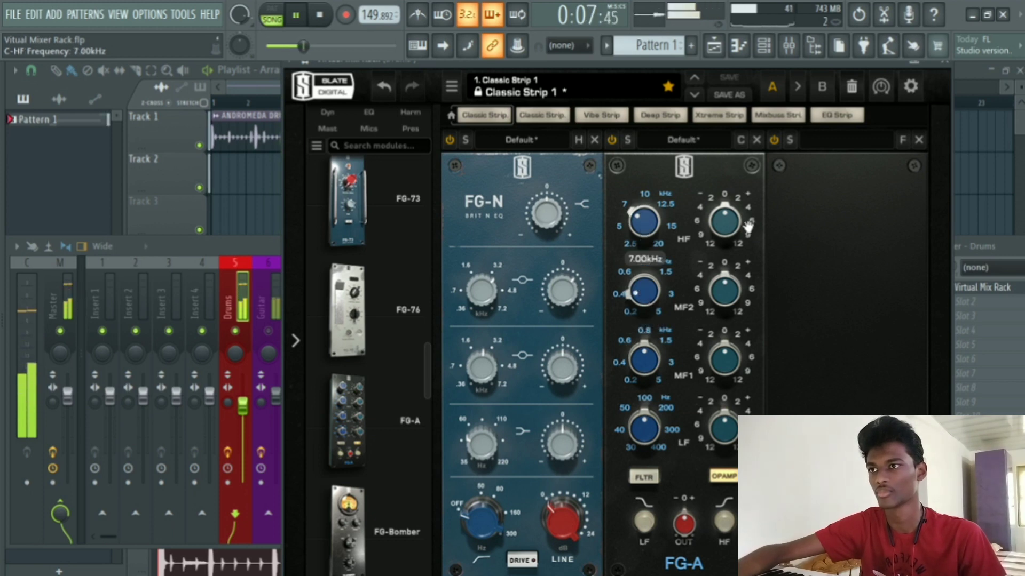
scroll(729, 234, "up", 2)
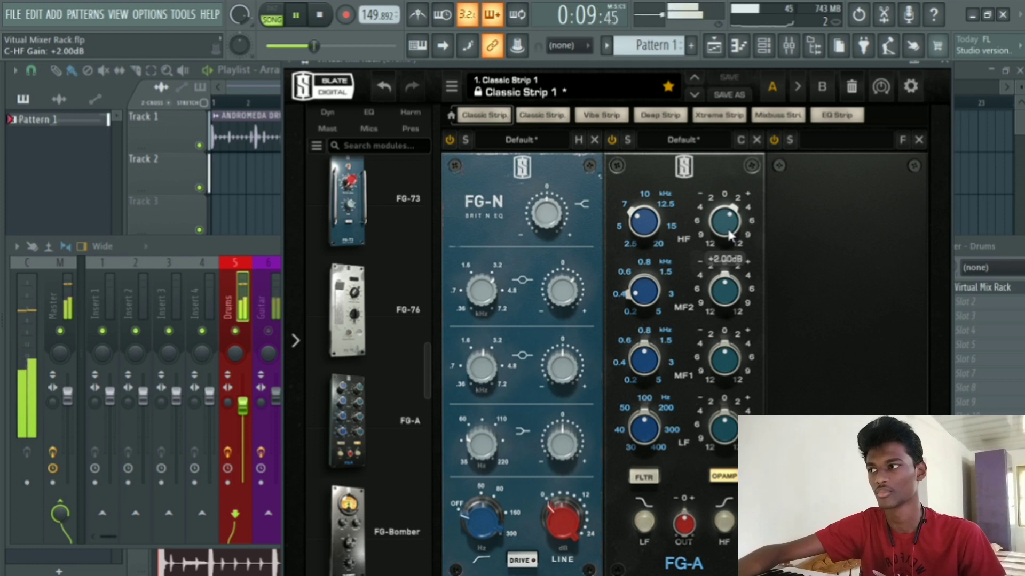
scroll(723, 365, "down", 4)
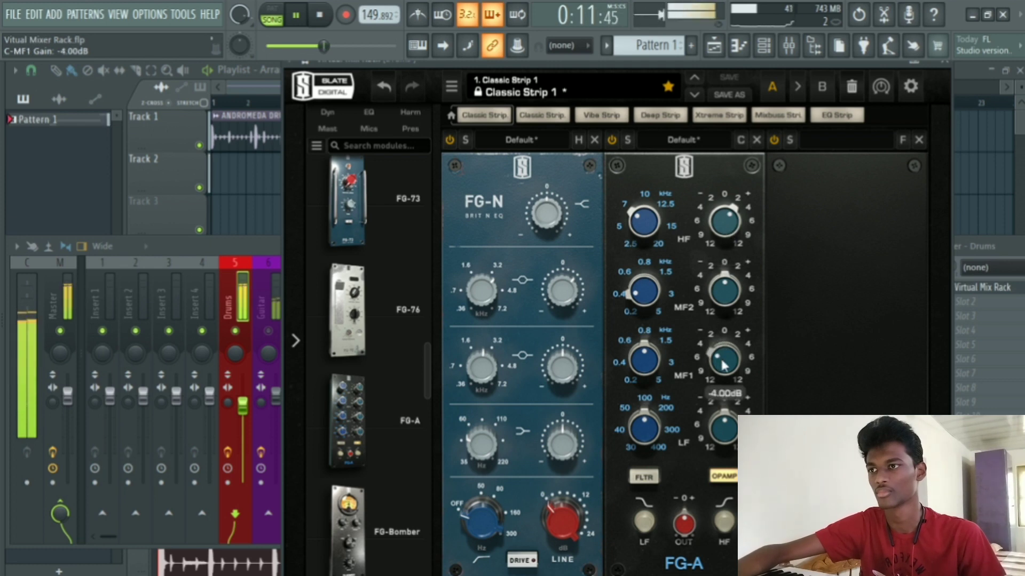
scroll(723, 365, "up", 6)
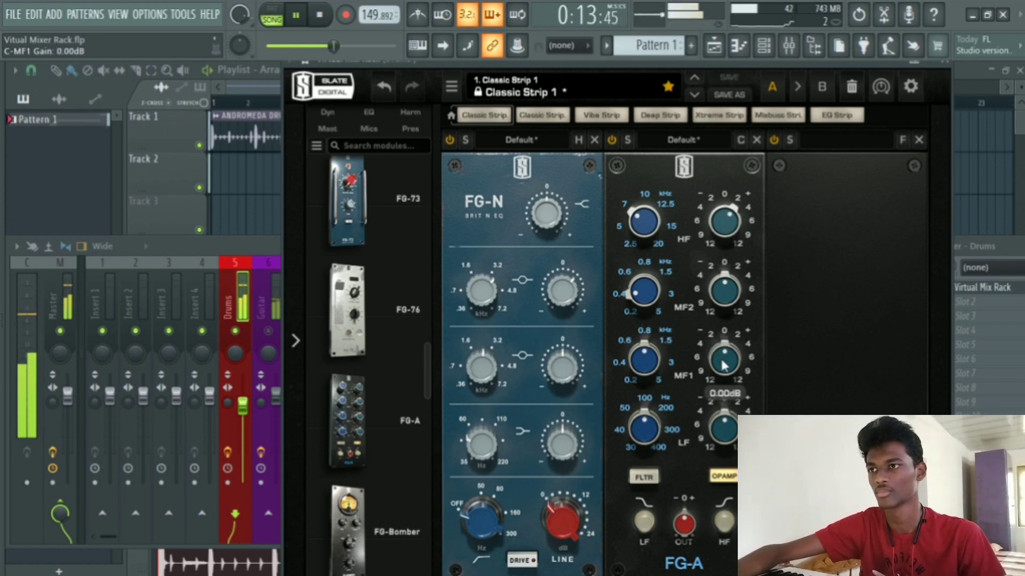
key("space")
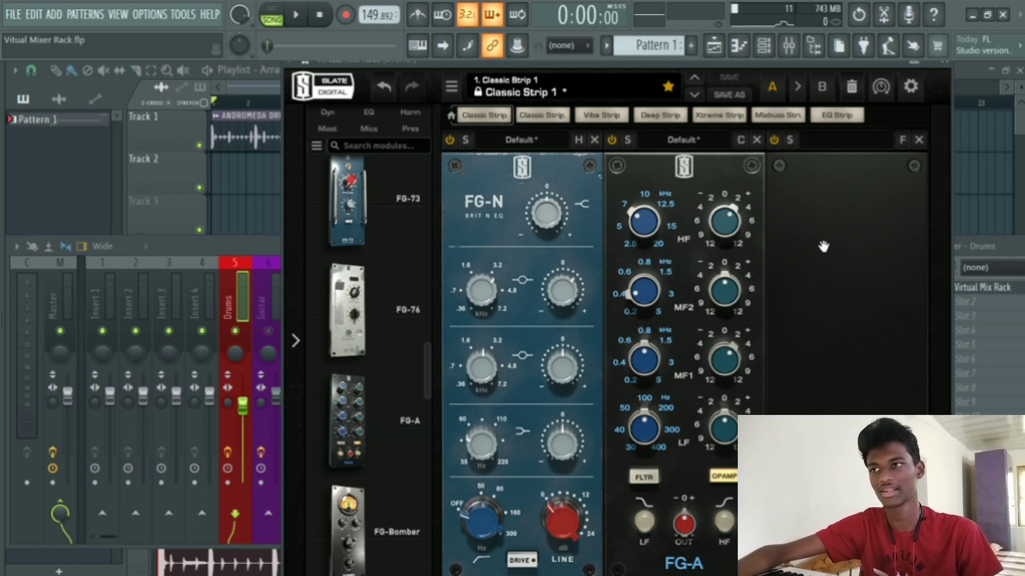
Step: Close the Slate rack window and play the song once through
left_click(943, 63)
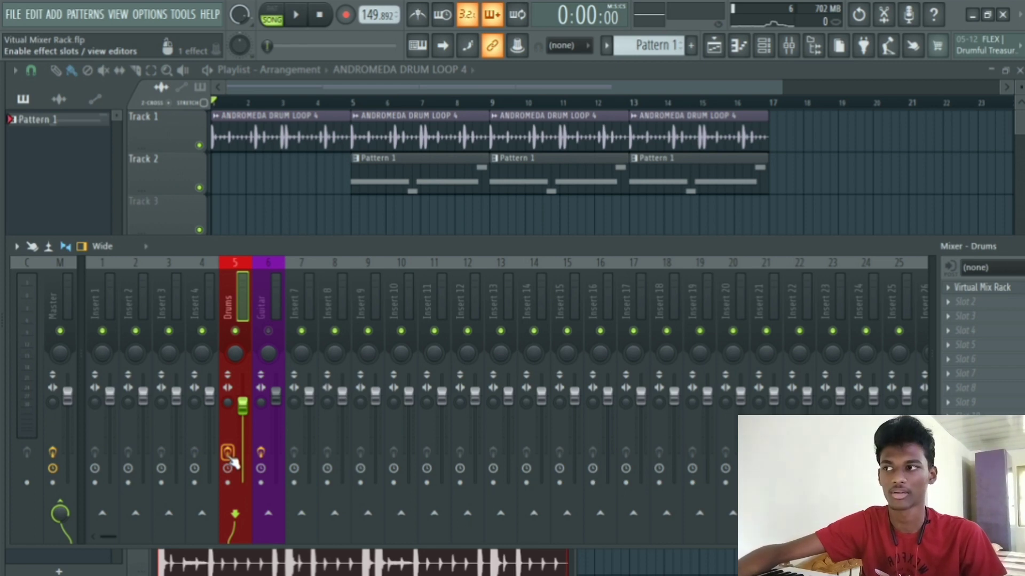
key("space")
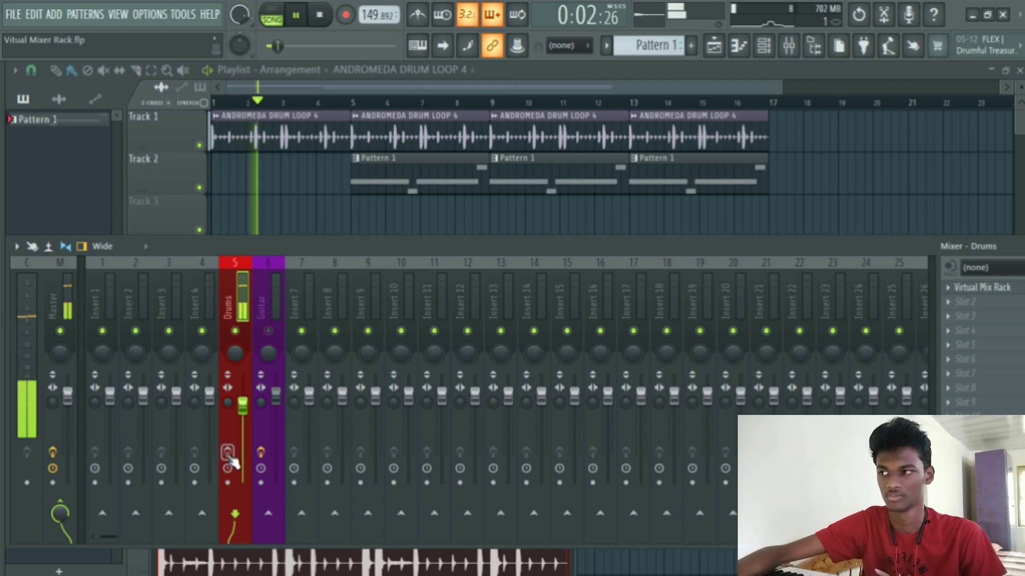
key("space")
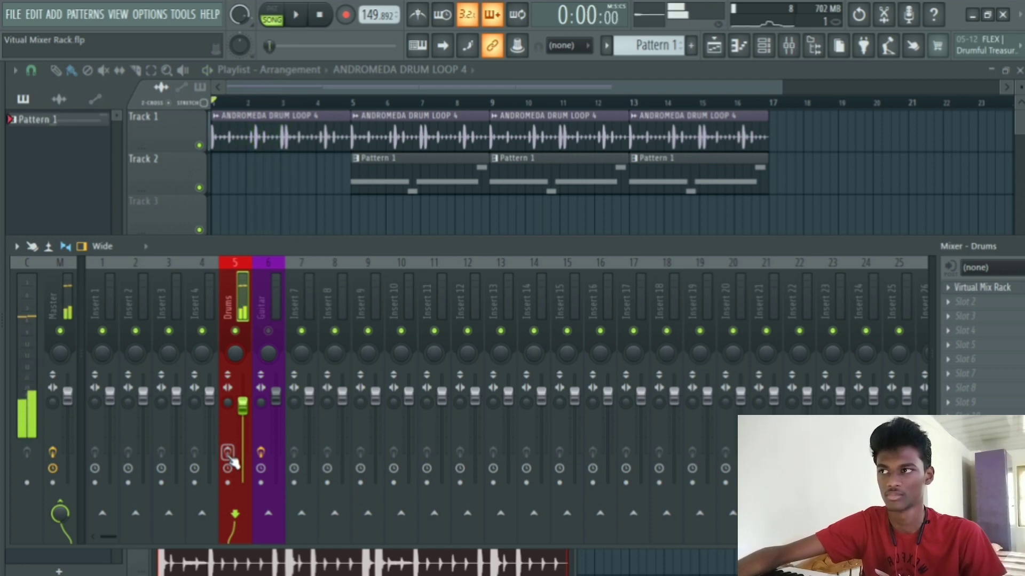
Step: Toggle record arm on the Drums insert, play the song again, then select the Guitar insert
left_click(230, 458)
key("space")
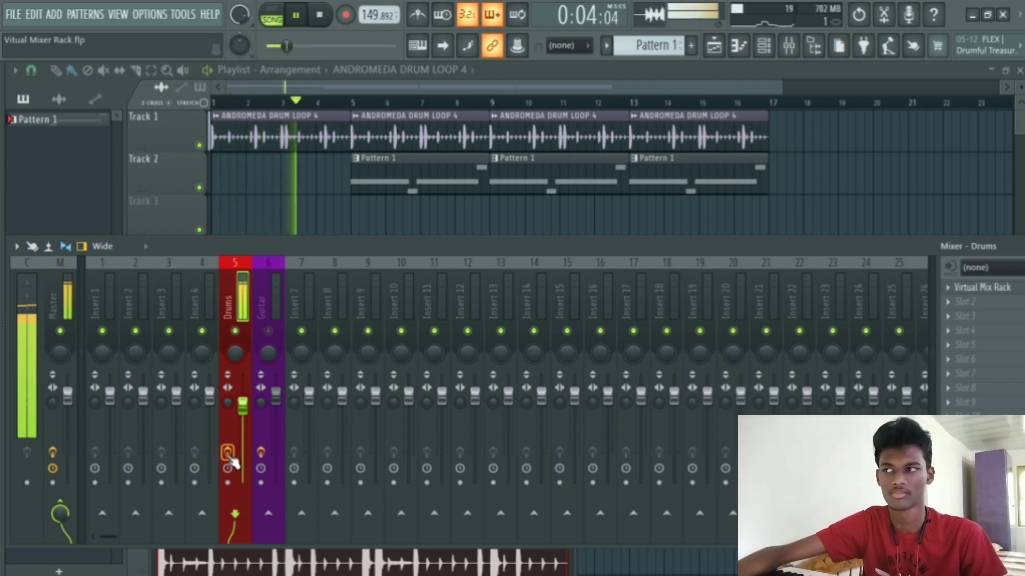
key("space")
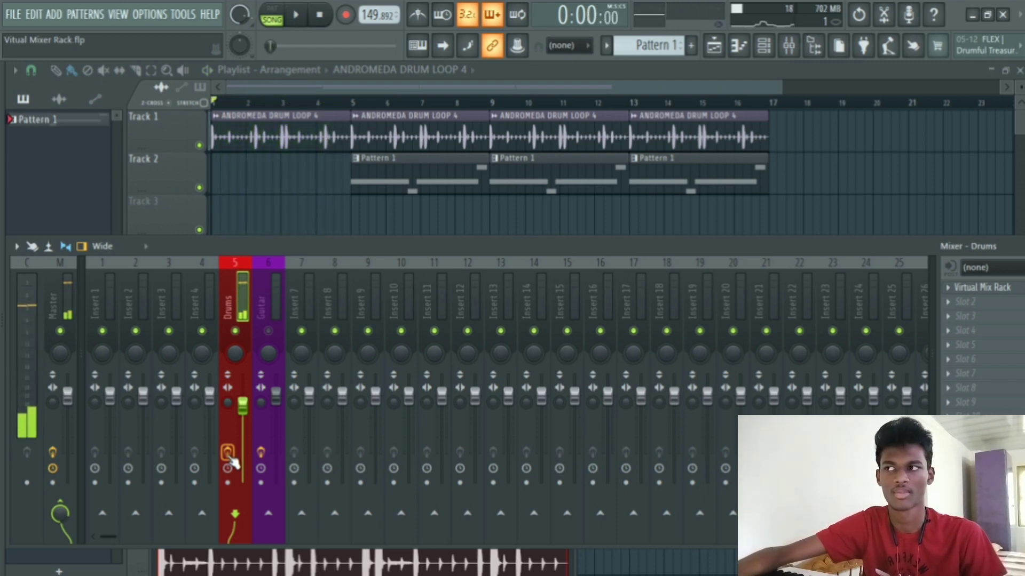
left_click(269, 320)
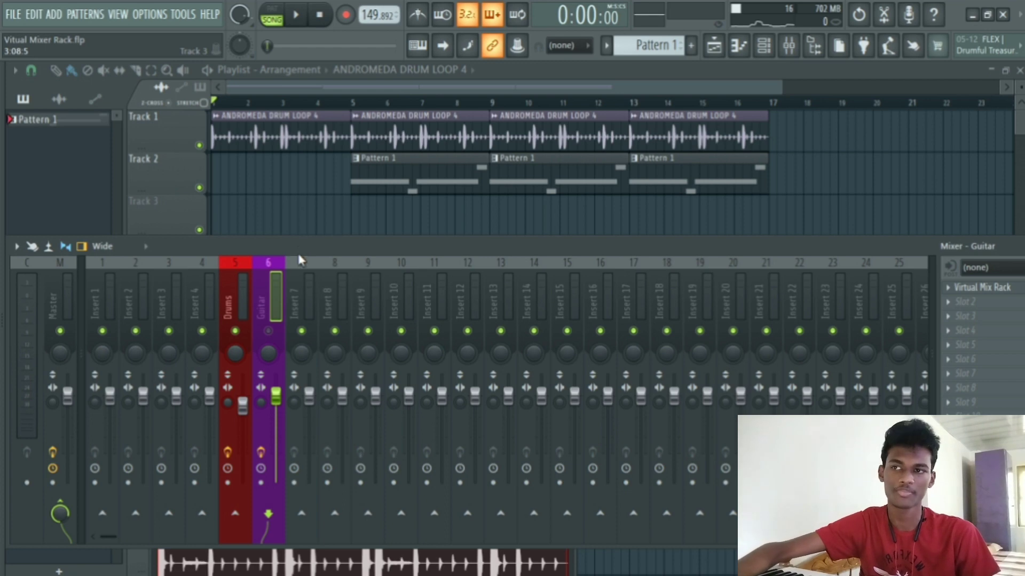
Step: Unmute the Guitar insert and open its Virtual Mix Rack showing the FG-S Brit 4K EQ
left_click(268, 331)
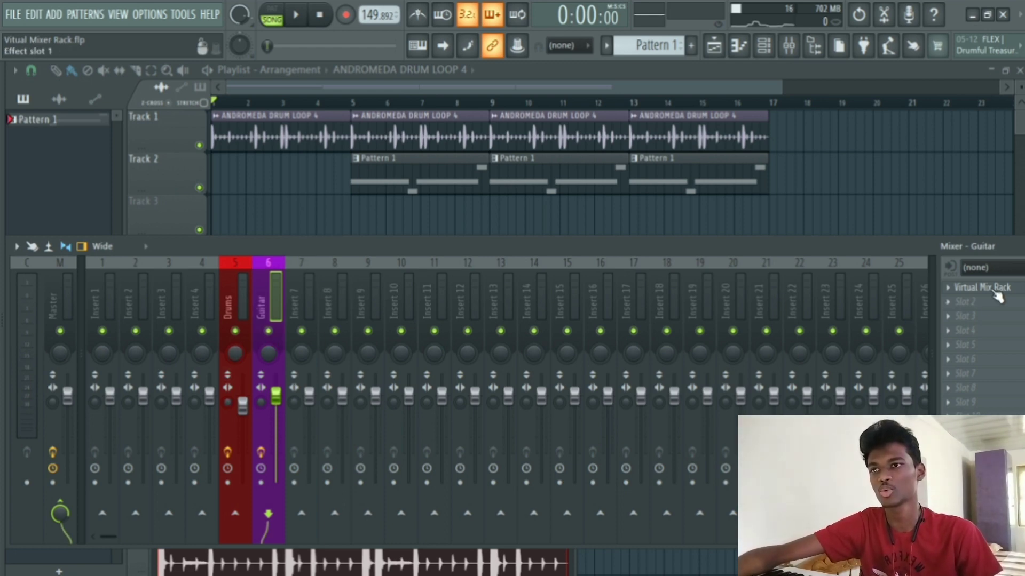
left_click(971, 290)
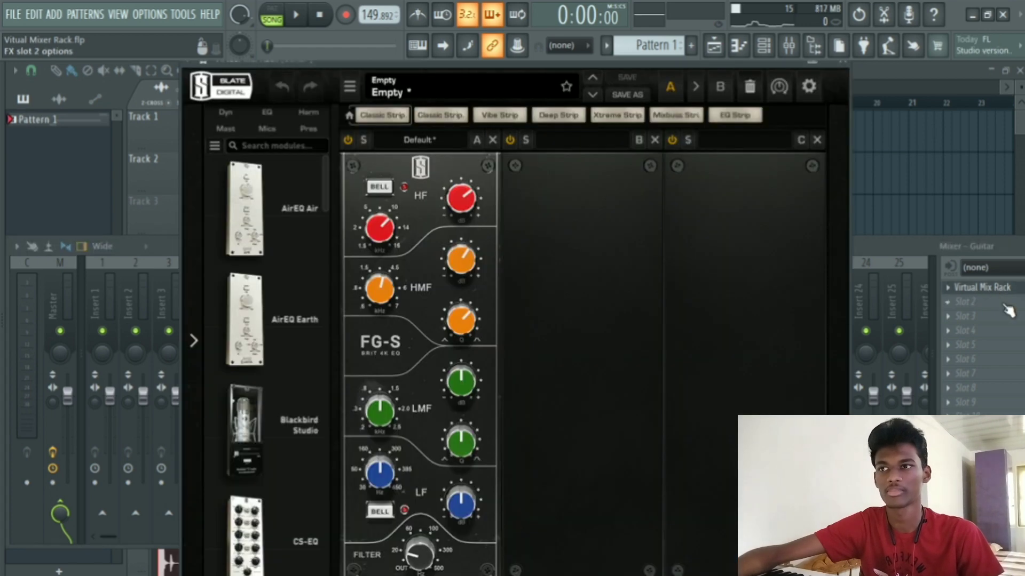
scroll(284, 252, "down", 2)
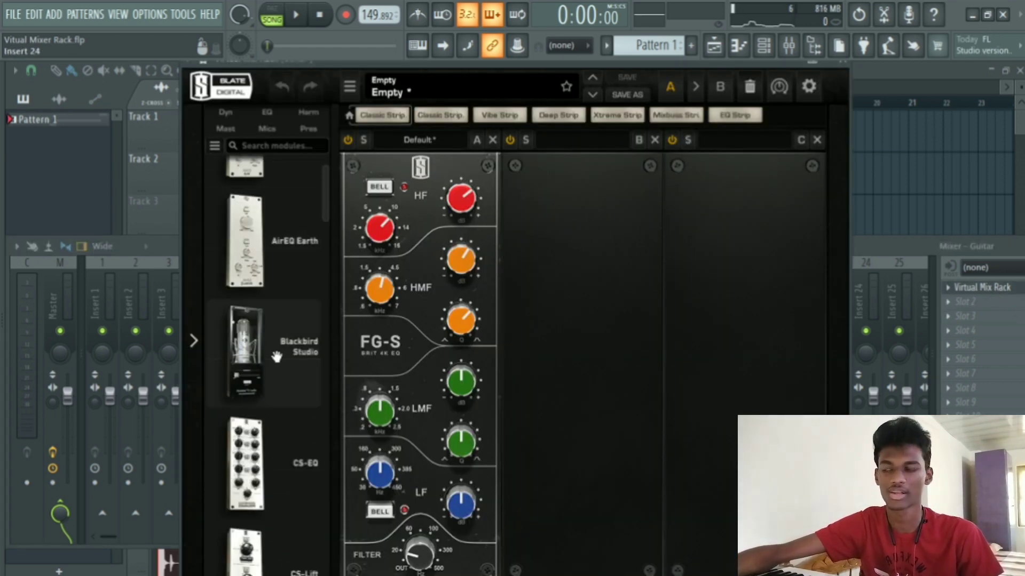
Step: Add the Classic Instruments mic module to the Guitar rack, browse its mic models, then remove it
left_click(264, 126)
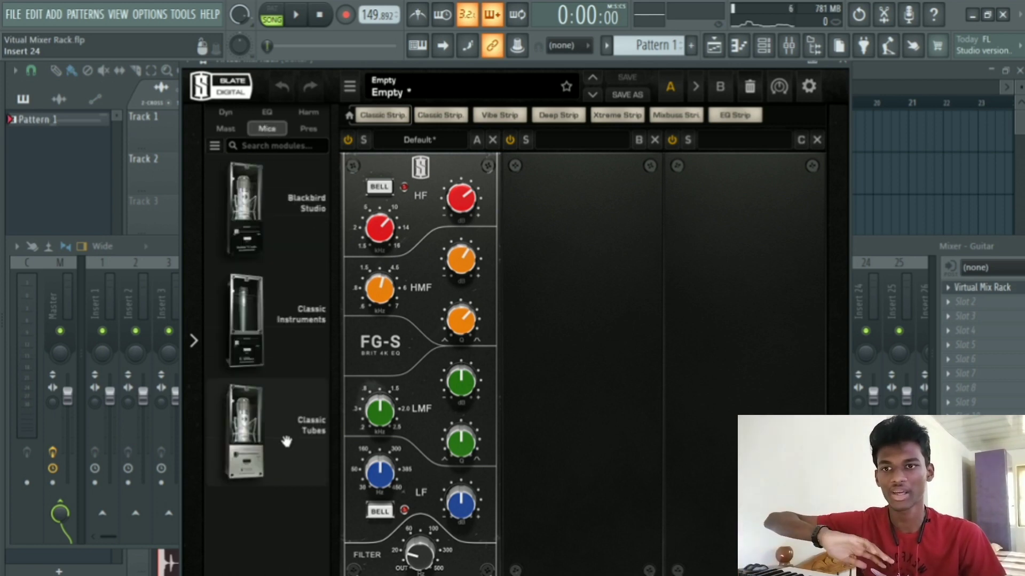
mouse_move(287, 441)
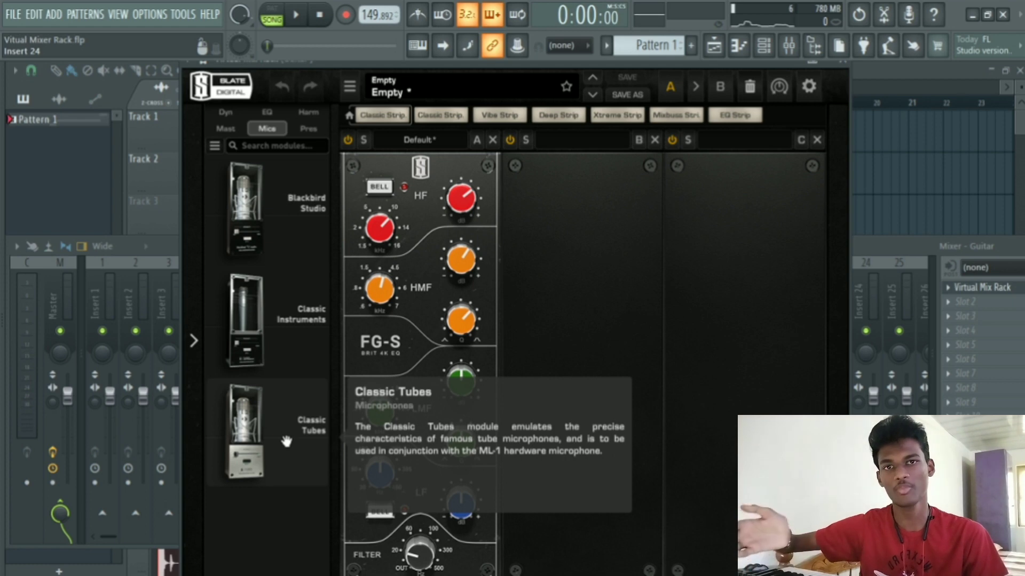
left_click_drag(274, 320, 598, 318)
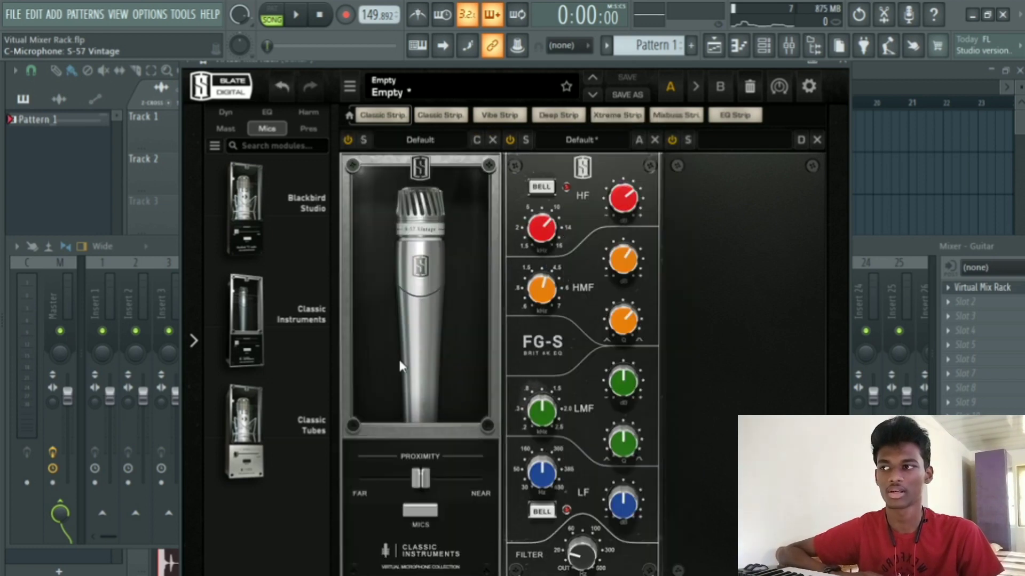
scroll(400, 363, "down", 4)
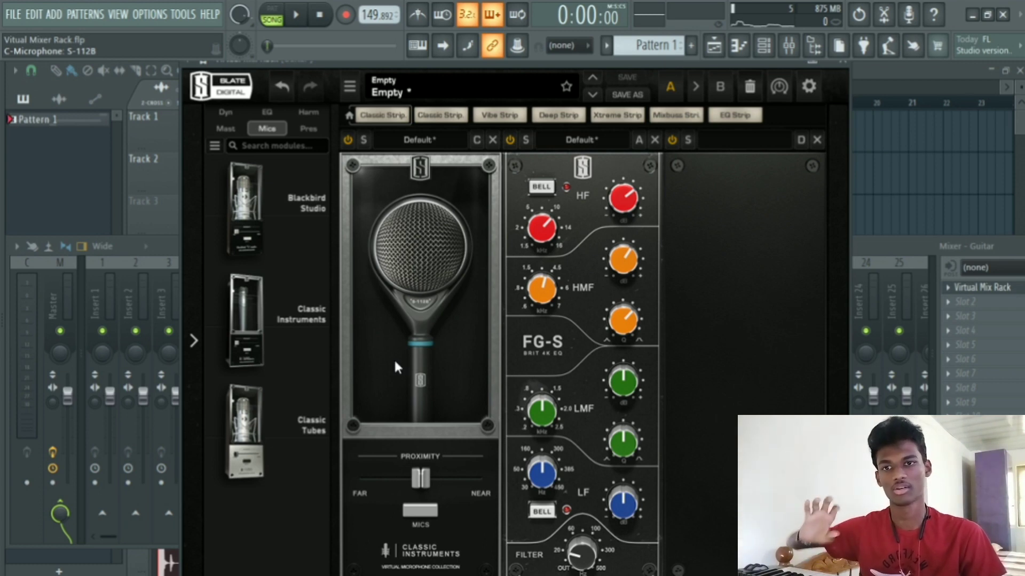
scroll(392, 362, "down", 2)
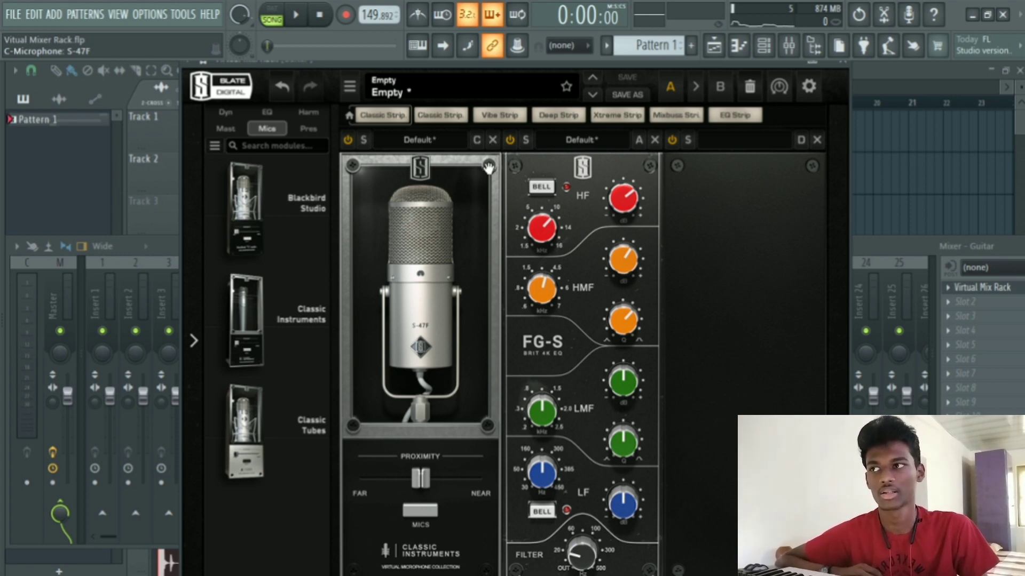
left_click(493, 140)
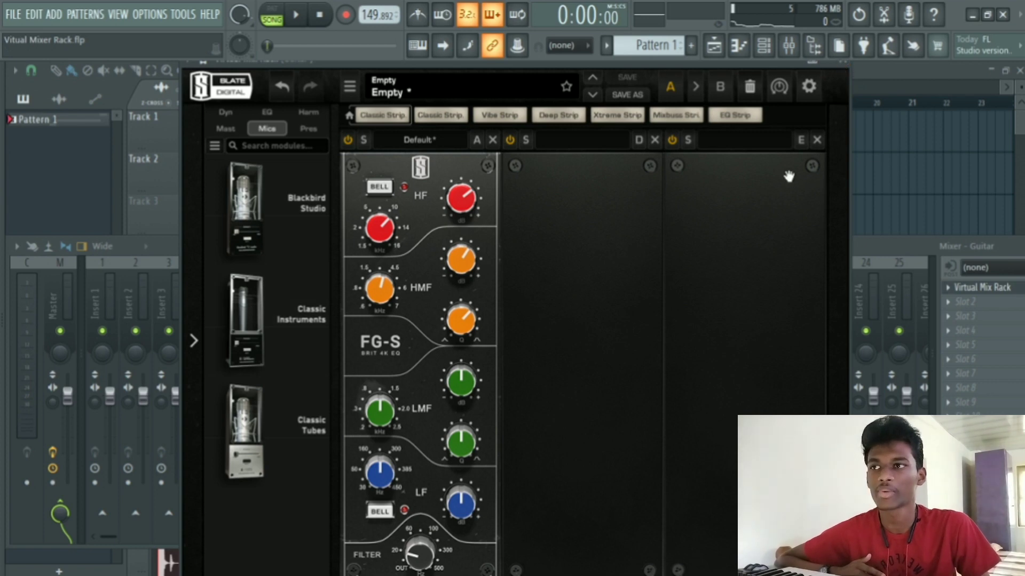
Step: Close the rack plugin, play from bar 5, and bring the mixer back, shifted slightly left
left_click(842, 62)
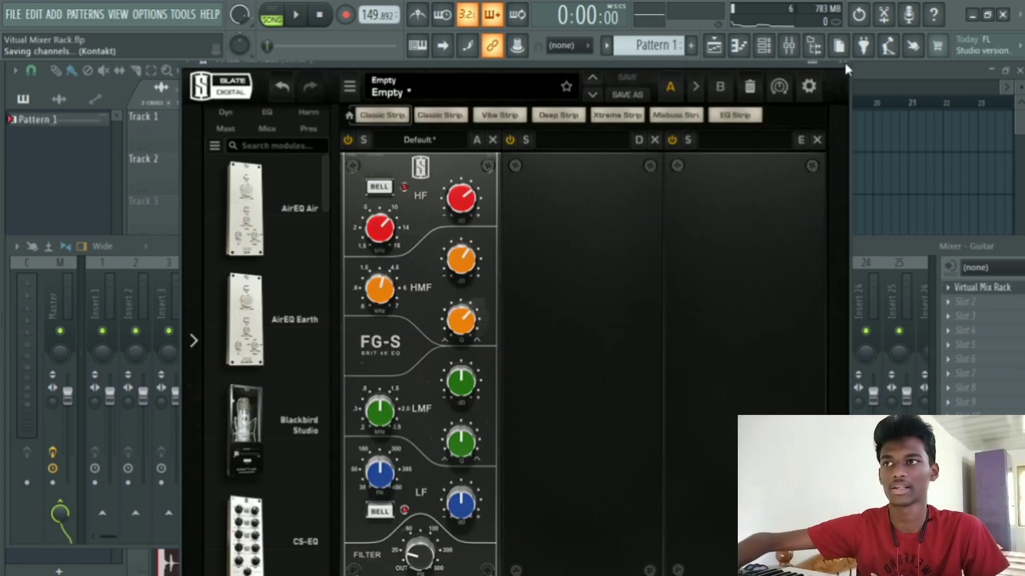
left_click(841, 61)
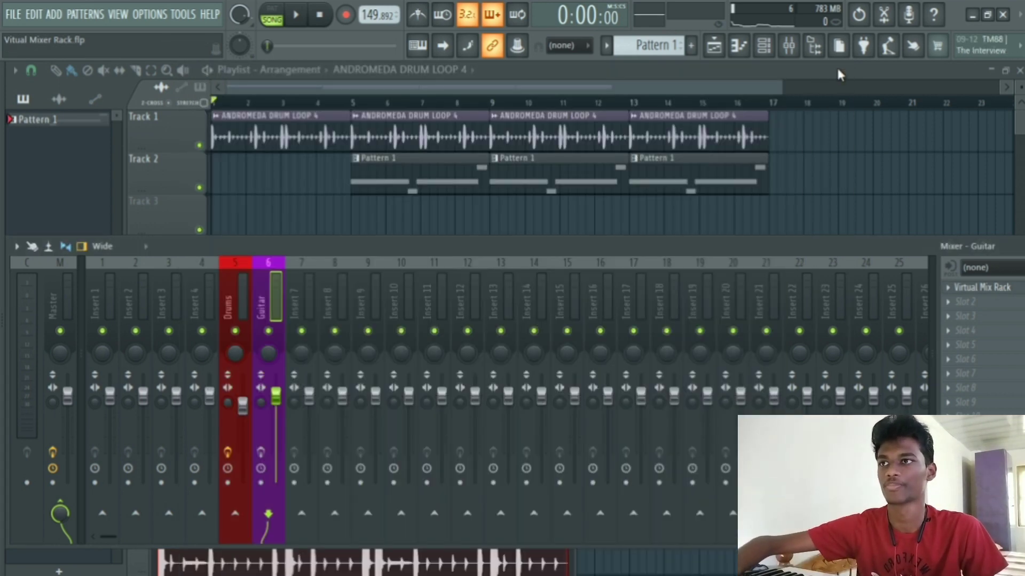
key("F9")
left_click(352, 105)
key("space")
scroll(393, 114, "down", 2)
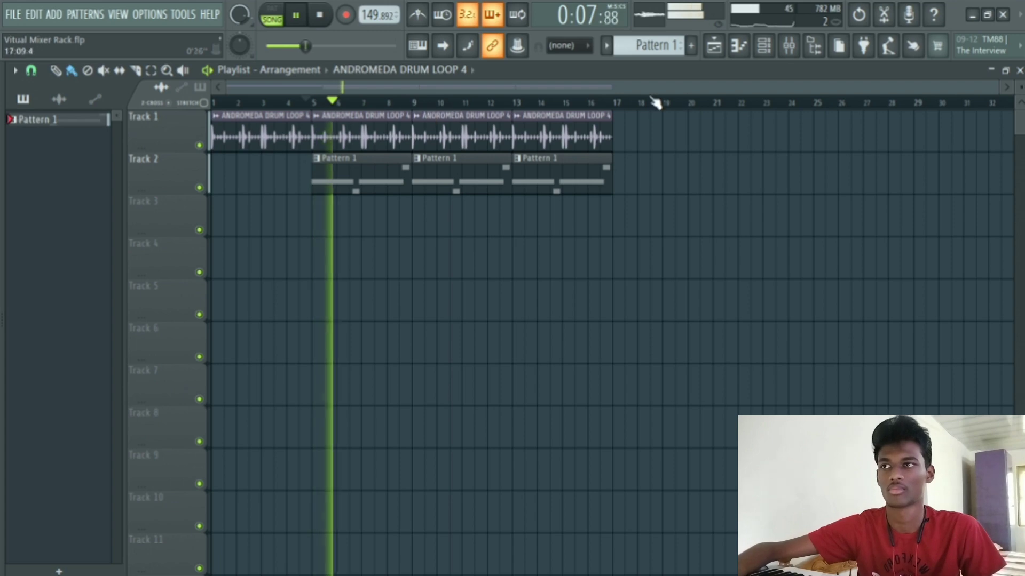
left_click(789, 45)
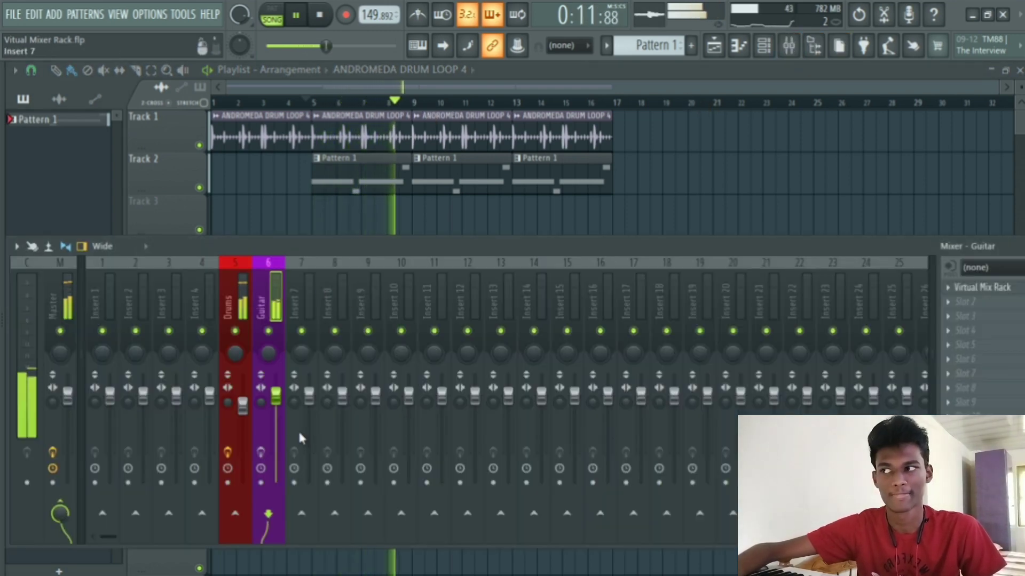
key("space")
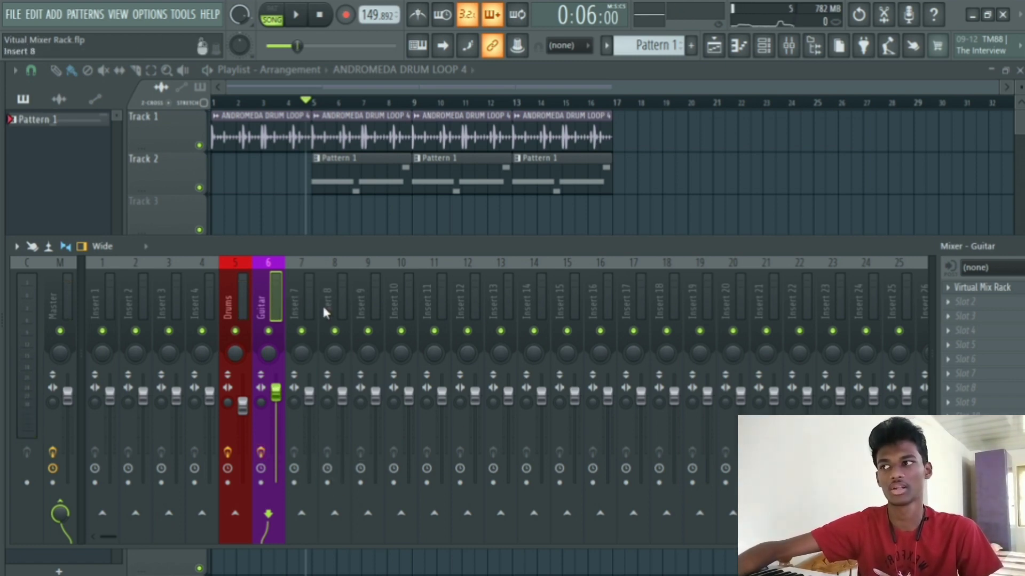
left_click_drag(374, 246, 342, 246)
key("space")
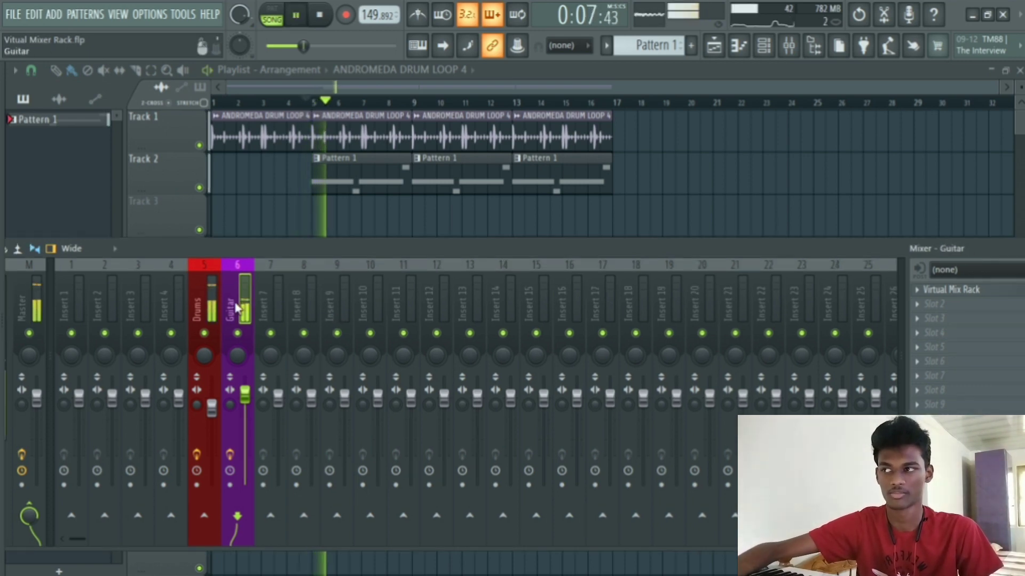
Step: On the Guitar insert, set the FG-S high band to 13.5kHz at +5.25dB gain
left_click(970, 295)
mouse_move(461, 199)
left_mouse_down()
mouse_move(468, 171)
mouse_move(469, 198)
left_mouse_up()
left_click_drag(381, 233, 378, 202)
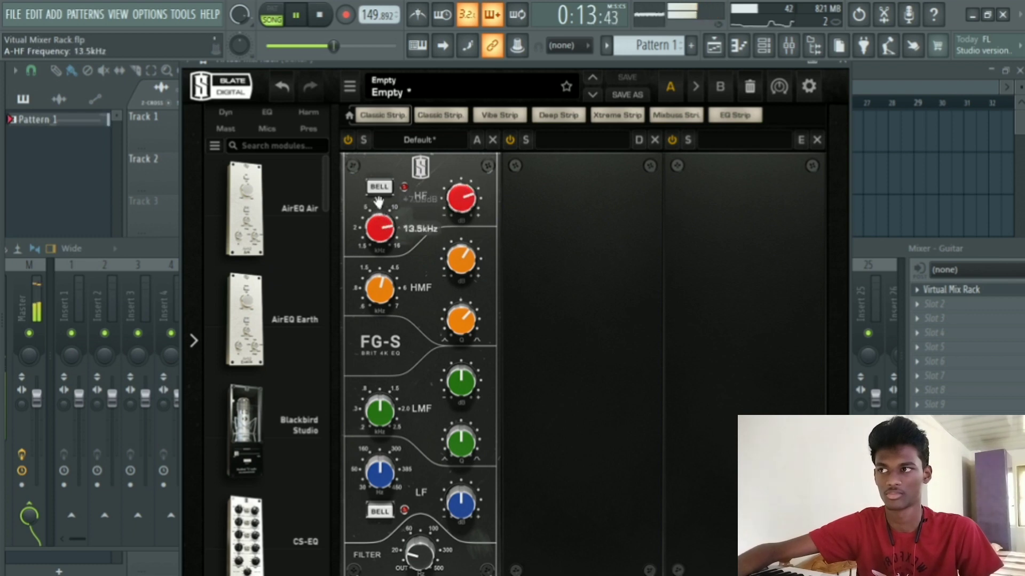
left_click_drag(462, 199, 478, 241)
Step: Set the low-mid frequency to 1.22kHz and high-mid gain to +10.8dB, then stop playback
mouse_move(462, 258)
left_mouse_down()
mouse_move(468, 247)
mouse_move(467, 269)
left_mouse_up()
left_click_drag(380, 412, 380, 413)
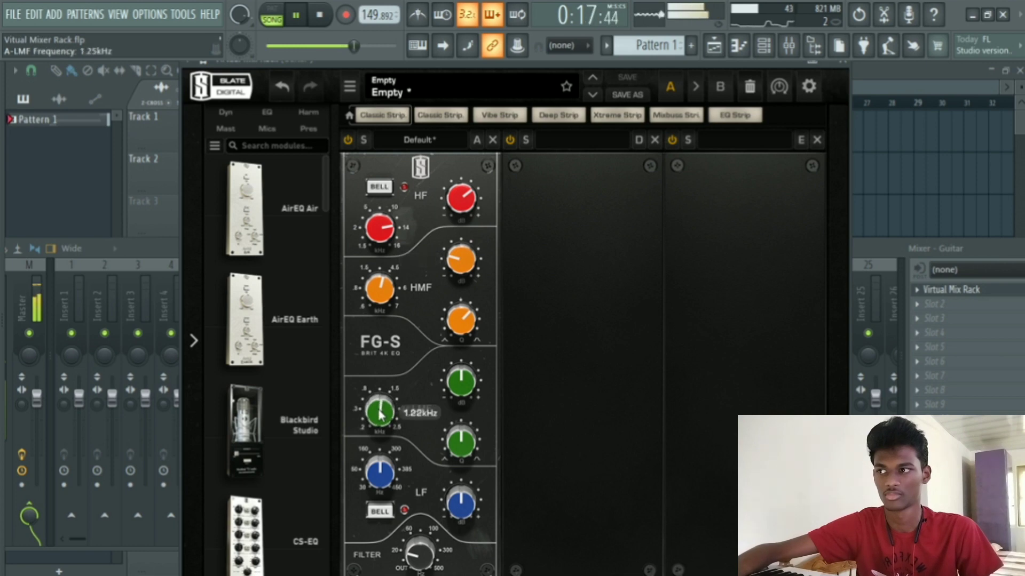
left_click_drag(461, 260, 464, 196)
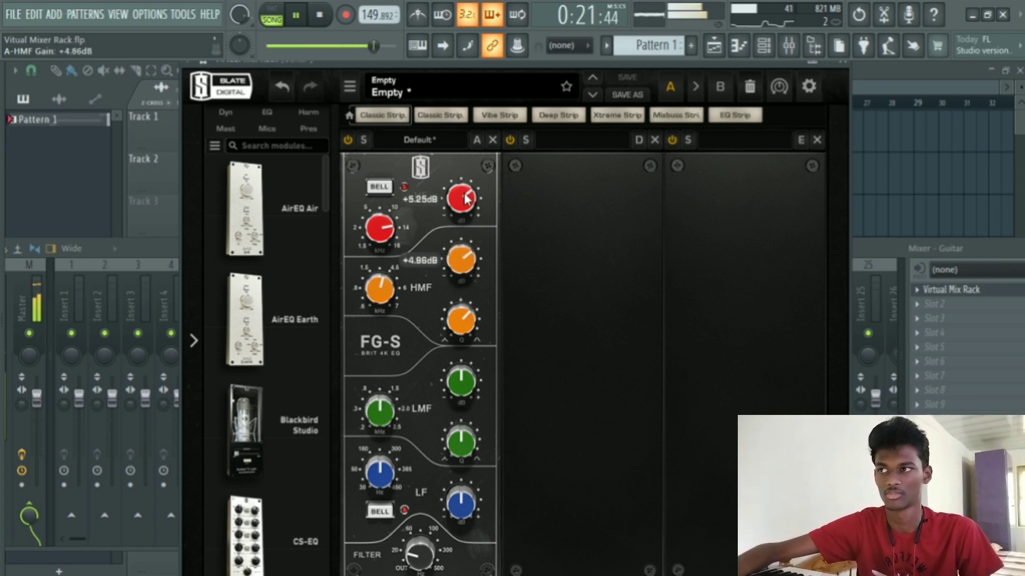
key("space")
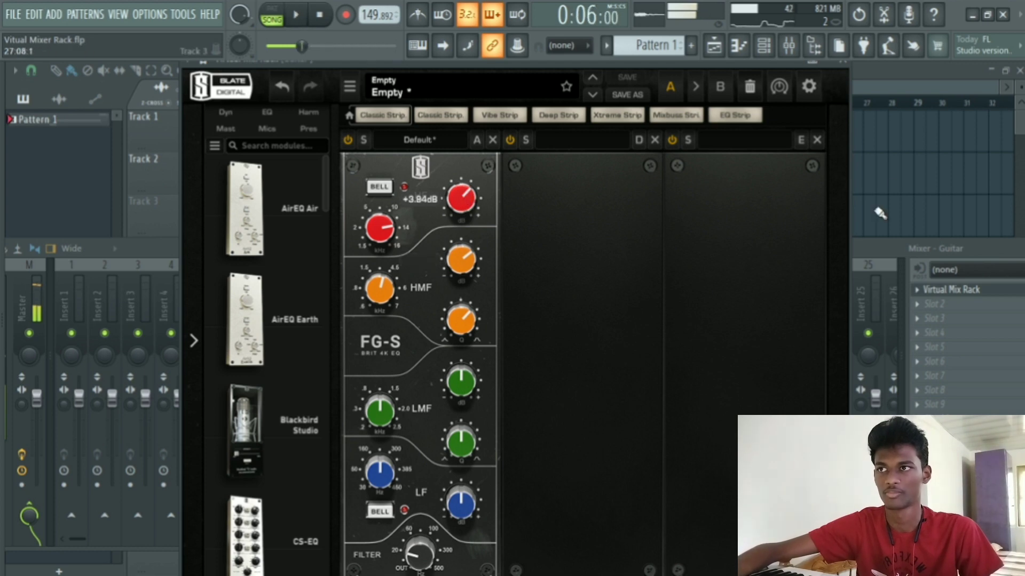
left_click(847, 66)
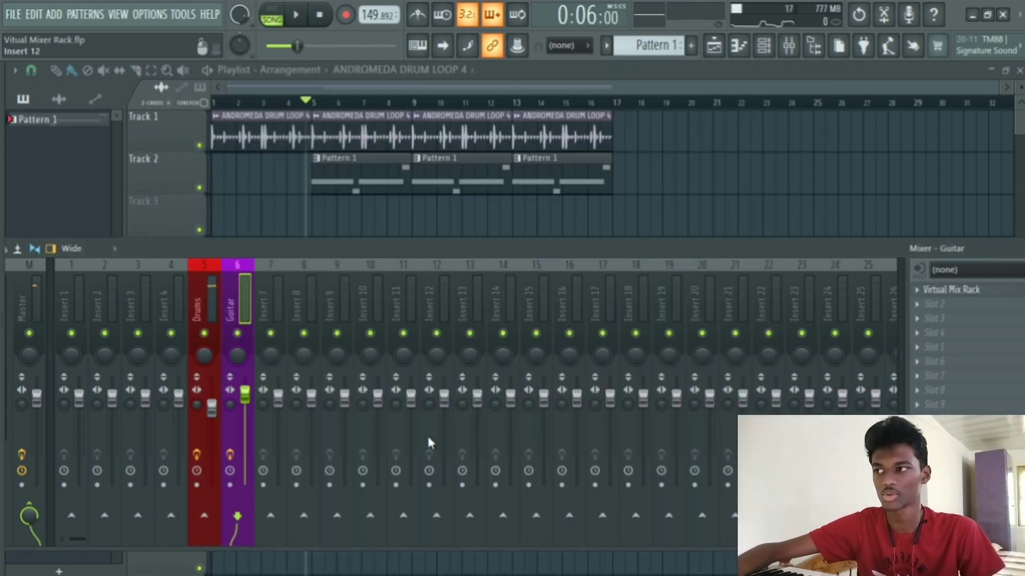
right_click(934, 304)
left_click(247, 276)
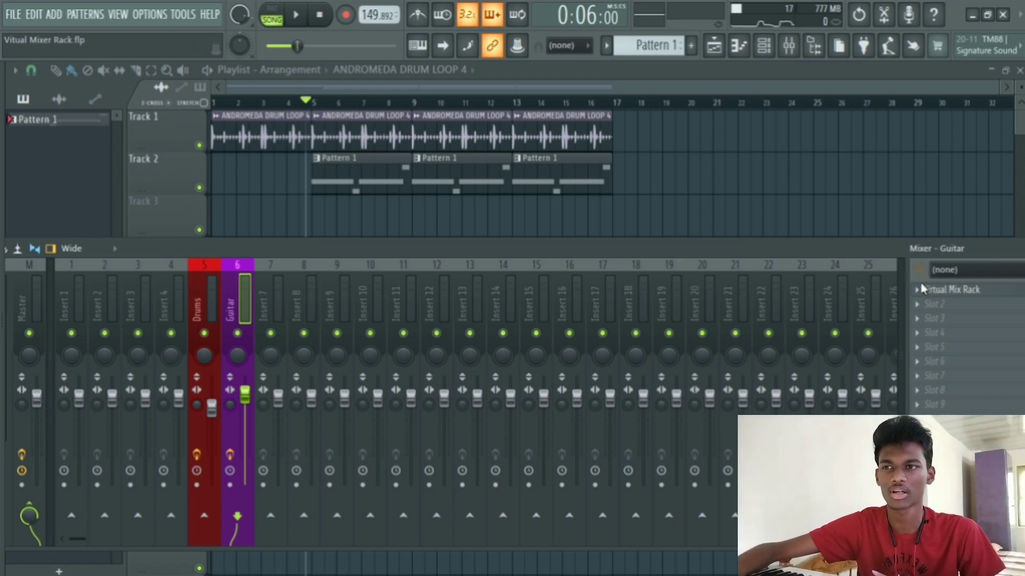
left_click(952, 291)
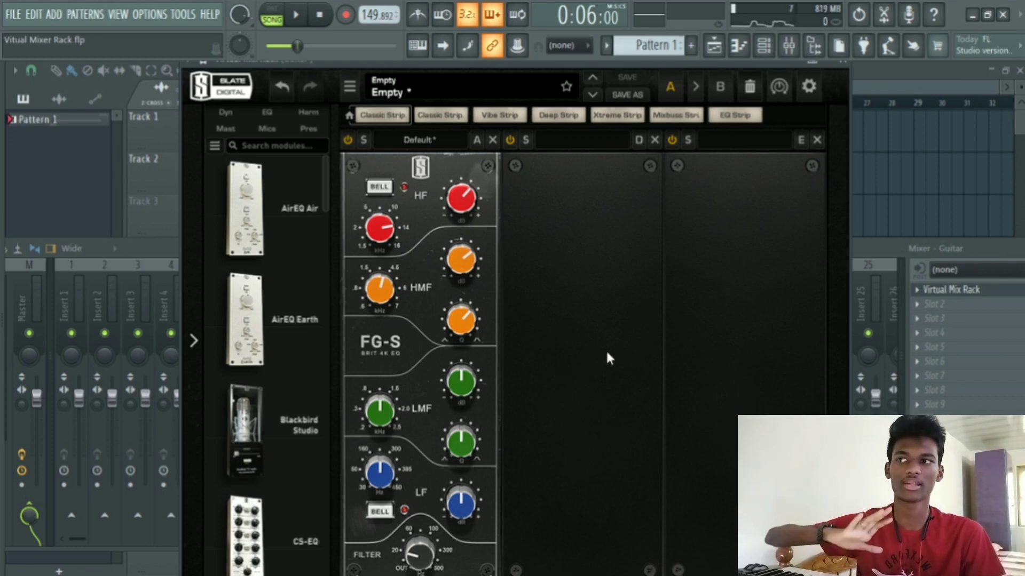
scroll(316, 406, "down", 10)
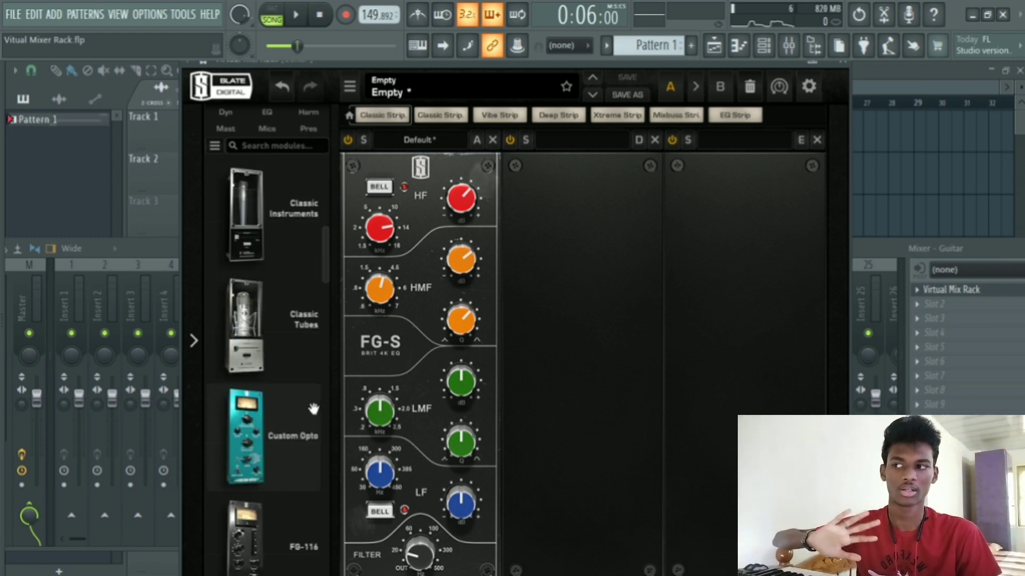
scroll(313, 409, "down", 3)
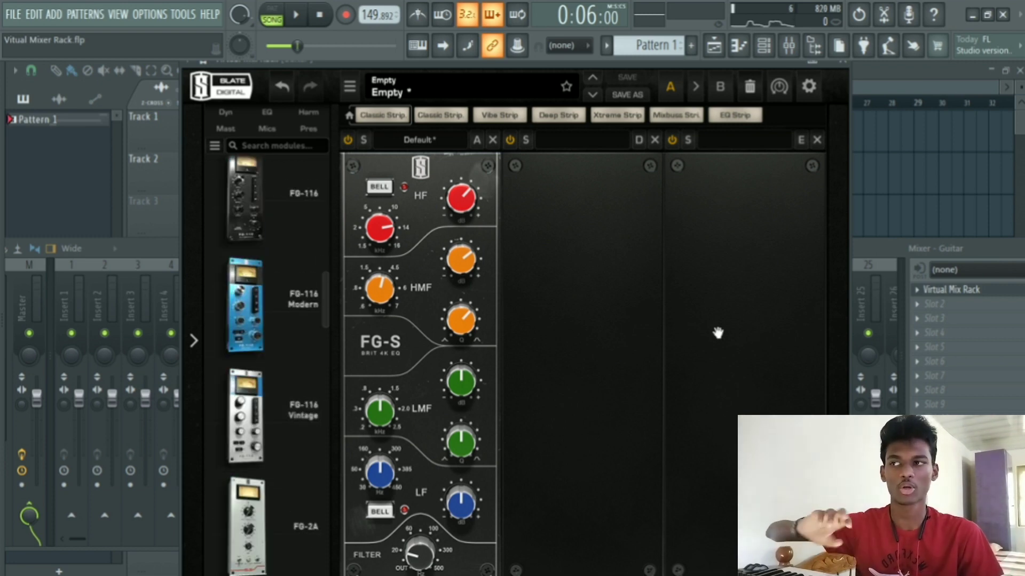